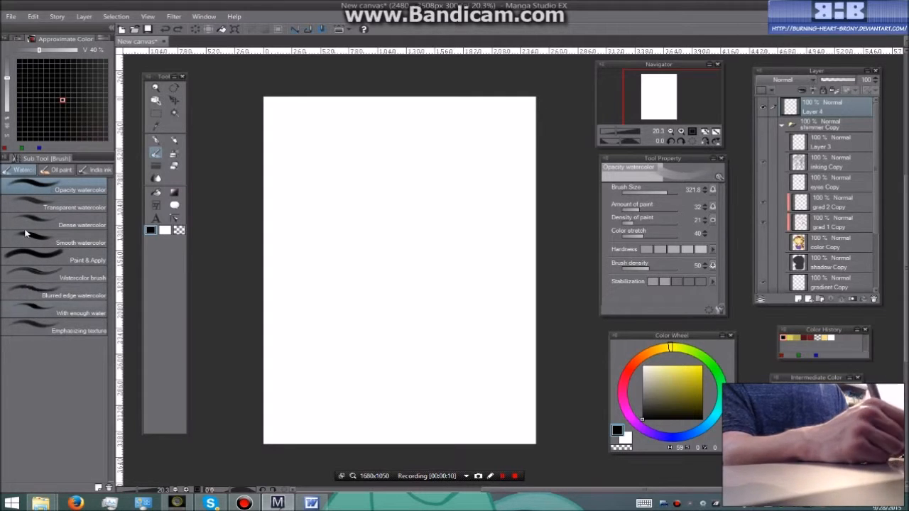
Paint vertical blue test strokes in the canvas's upper half with the Opacity, Transparent and Dense watercolor brushes
left_click(62, 170)
left_click(22, 170)
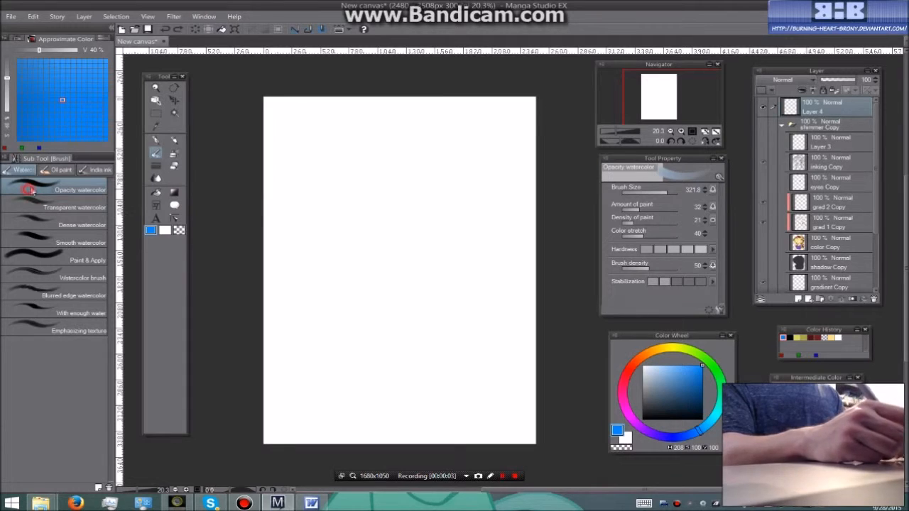
mouse_move(353, 126)
left_mouse_down()
mouse_move(352, 156)
mouse_move(348, 124)
mouse_move(359, 111)
mouse_move(348, 121)
mouse_move(377, 182)
mouse_move(384, 122)
left_mouse_up()
left_click(74, 207)
left_click(91, 221)
mouse_move(421, 174)
left_mouse_down()
mouse_move(420, 209)
mouse_move(422, 154)
mouse_move(407, 209)
mouse_move(426, 135)
left_mouse_up()
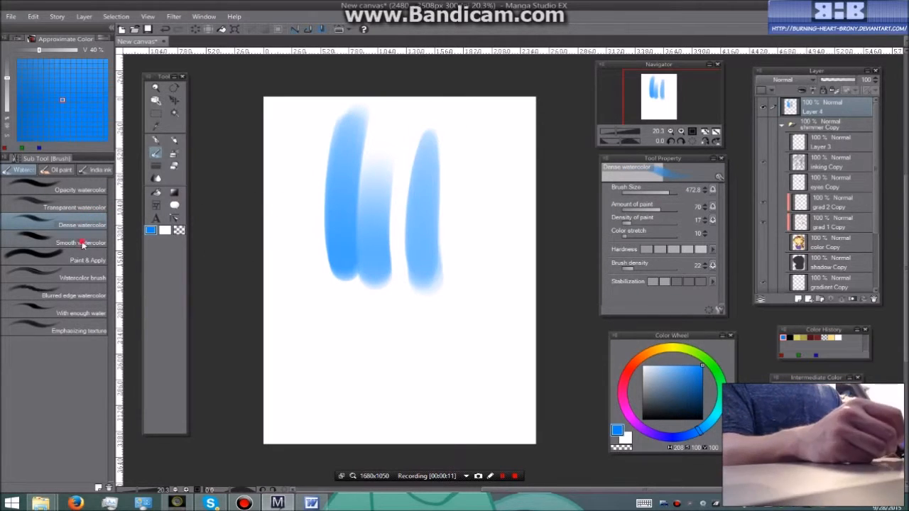
Add vertical blue test strokes beside the others with the Smooth watercolor and Paint & Apply brushes
left_click(82, 243)
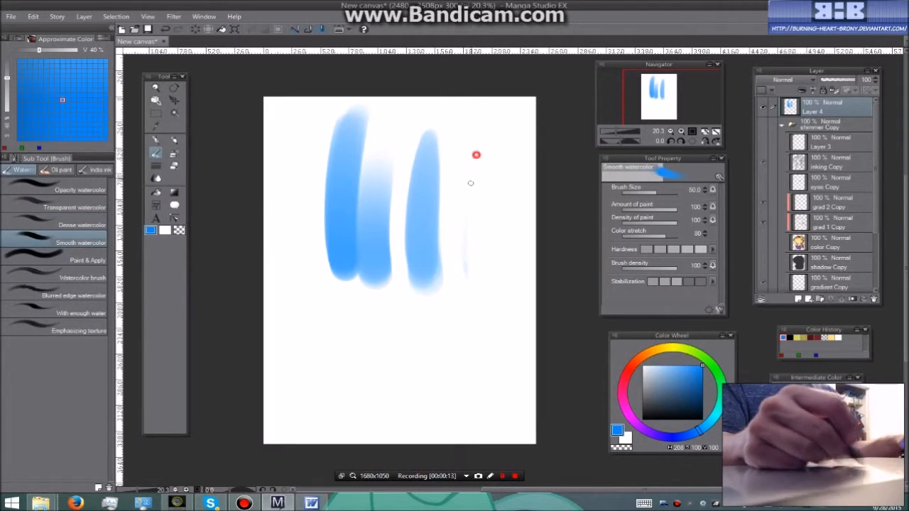
left_click_drag(470, 216, 474, 291)
left_click(88, 259)
mouse_move(496, 201)
left_mouse_down()
mouse_move(501, 177)
mouse_move(495, 304)
left_mouse_up()
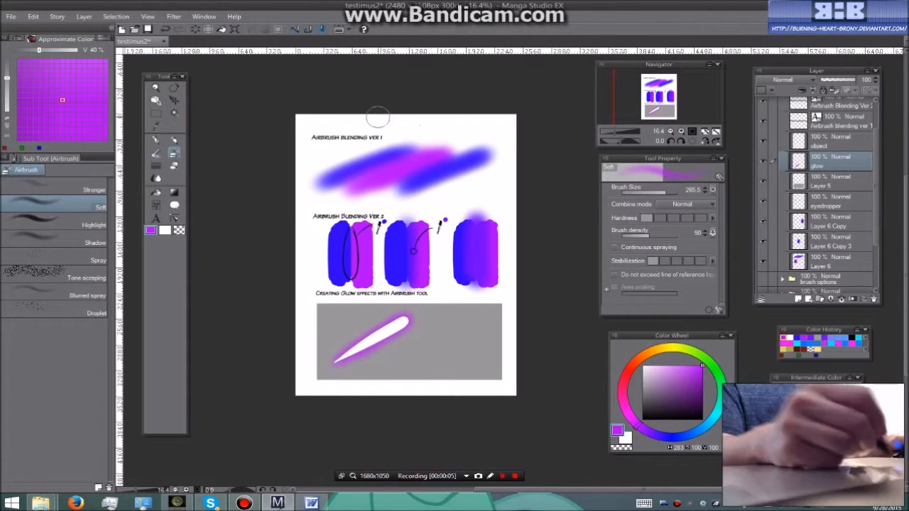
Sample the blue inside the oval on the first Airbrush Blending Ver 2 swatch, and return to the Soft airbrush
scroll(361, 173, "up", 2)
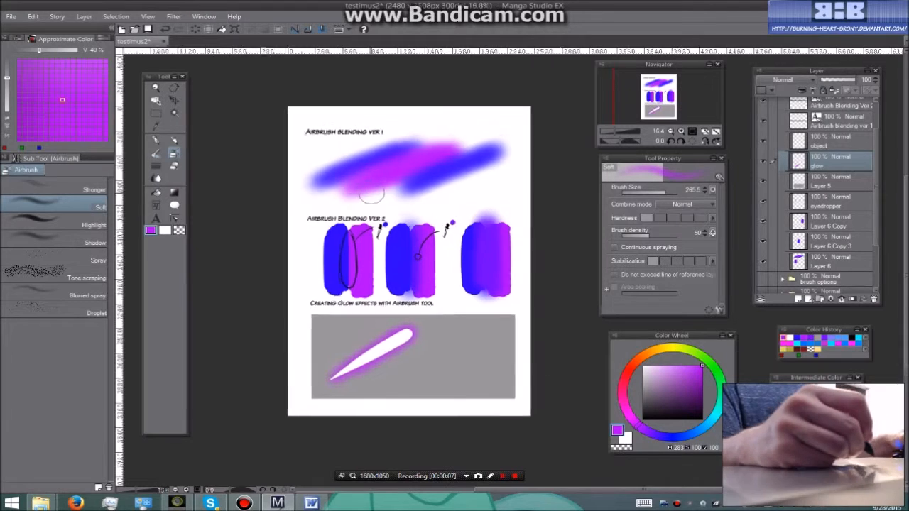
scroll(407, 143, "up", 1)
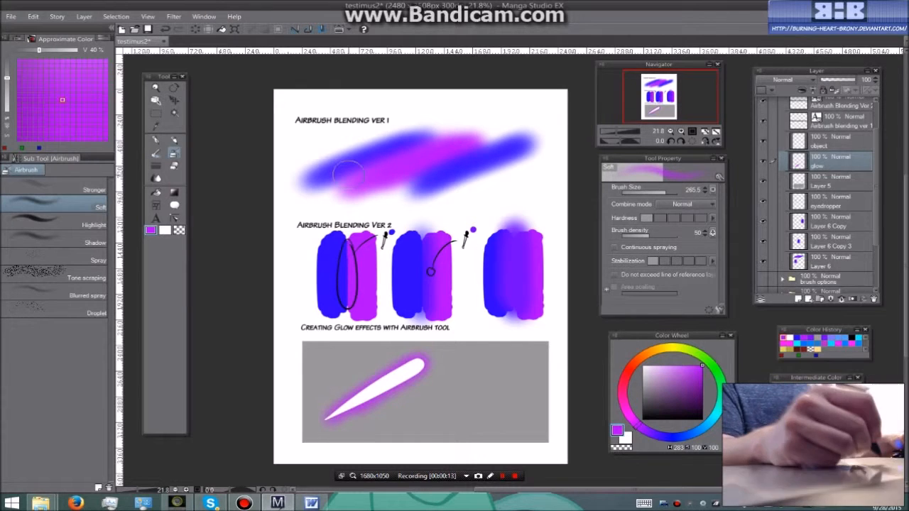
scroll(469, 156, "up", 1)
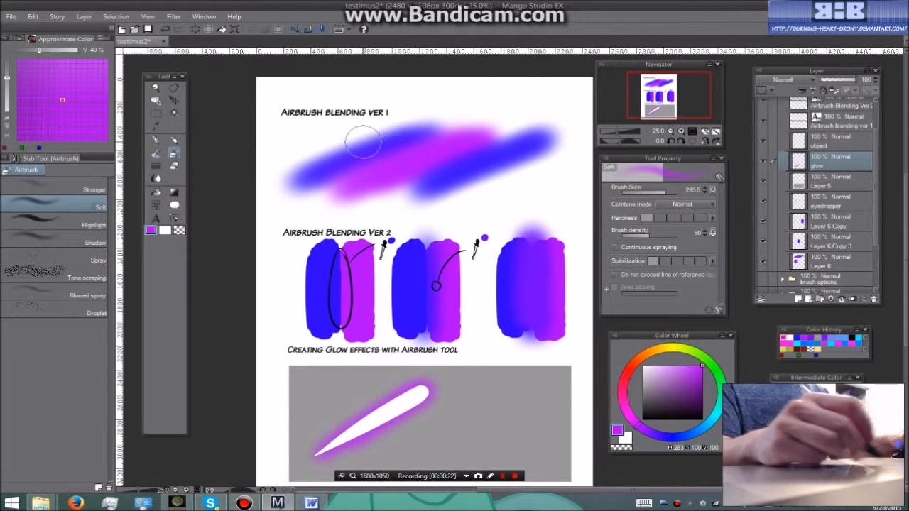
scroll(392, 267, "down", 2)
left_click_drag(411, 274, 382, 251)
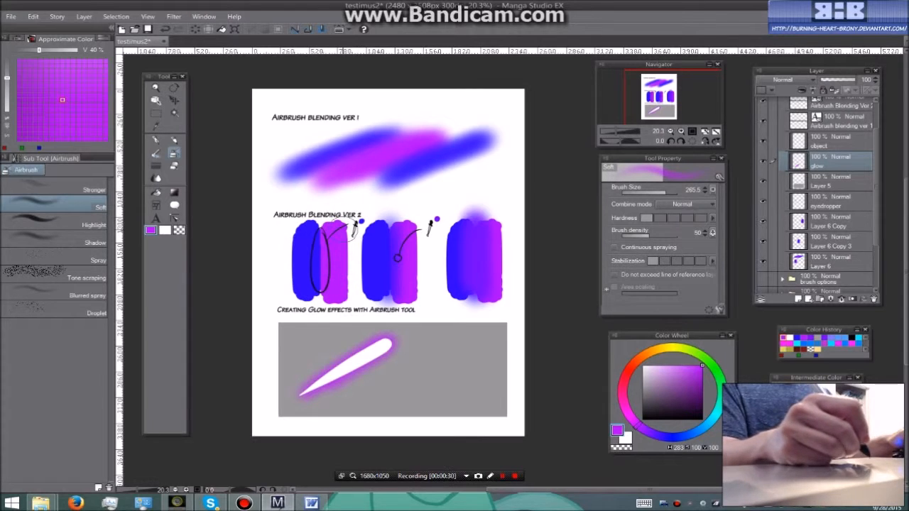
key("i")
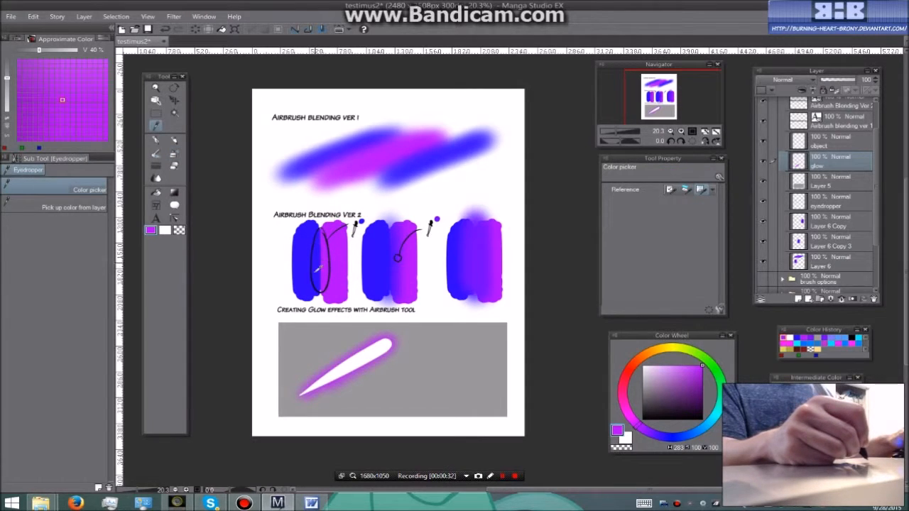
left_click(317, 267)
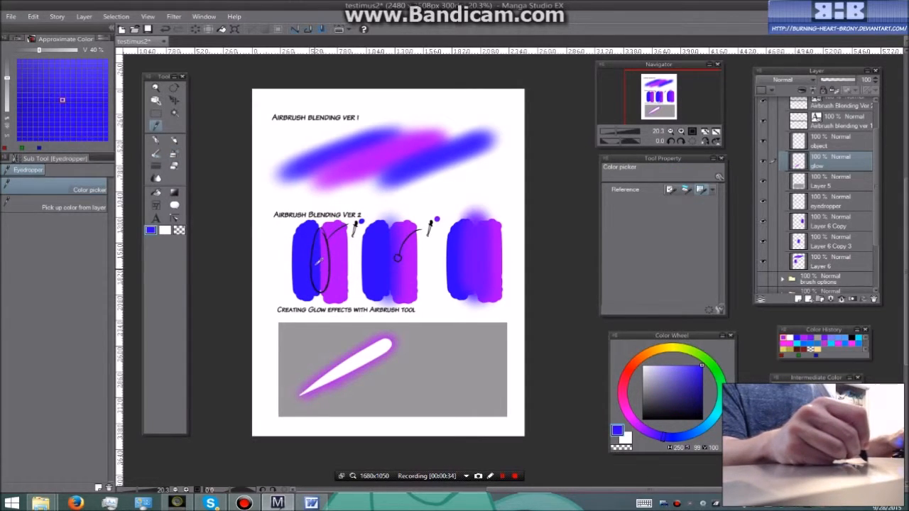
key("b")
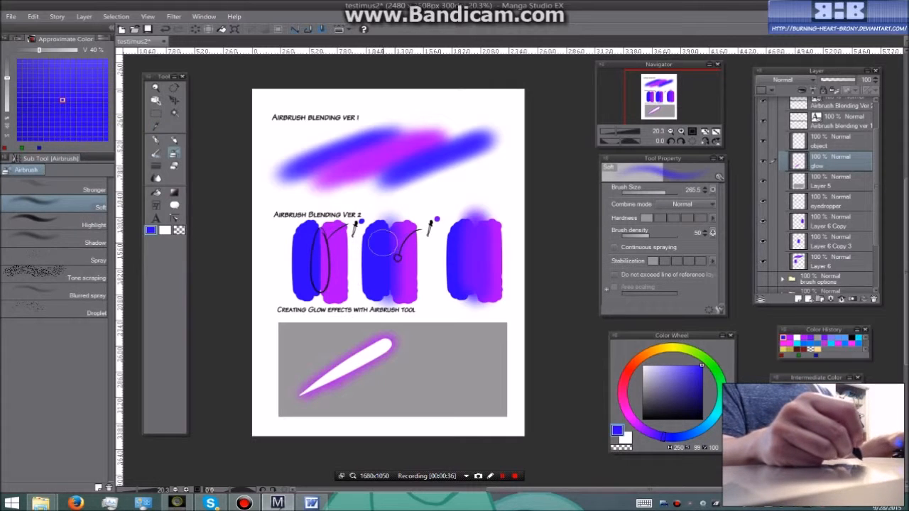
key("p")
key("p")
key("b")
key("b")
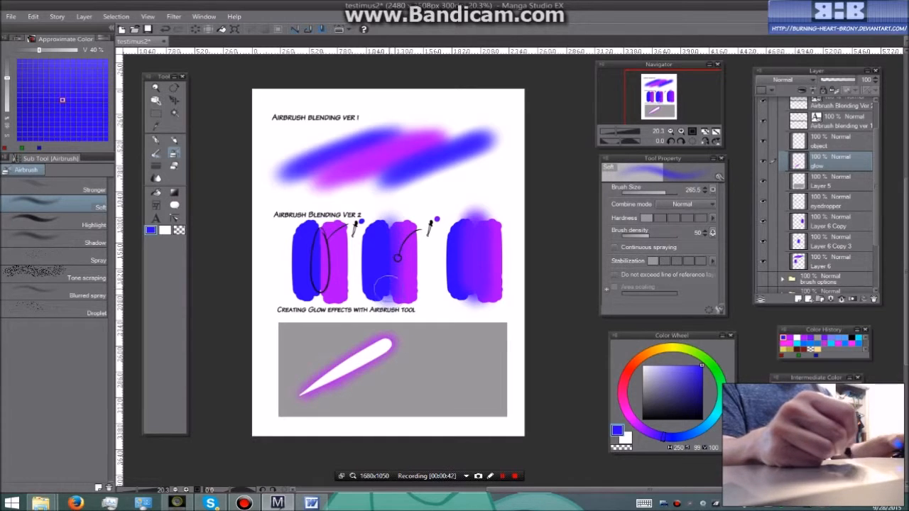
Sample the blended purple at the small circle on the second Airbrush Blending Ver 2 swatch, and return to the Soft airbrush
scroll(400, 264, "up", 2)
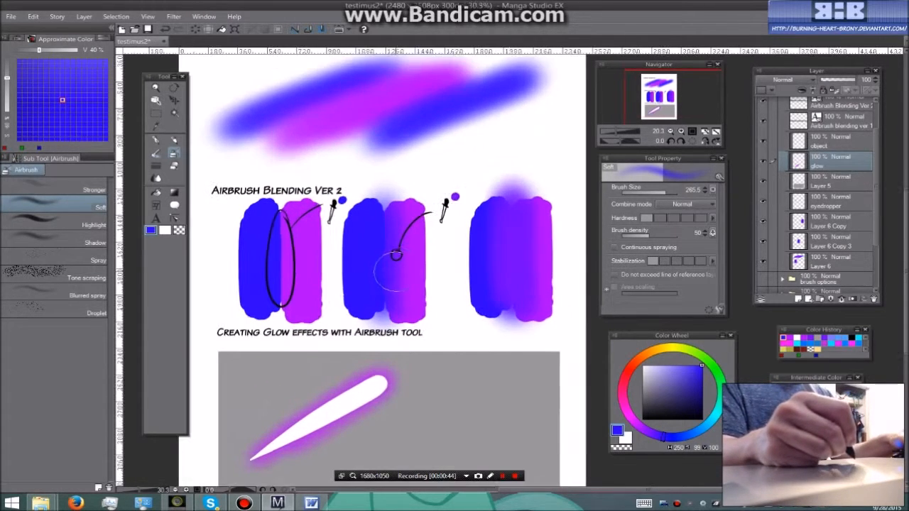
scroll(391, 266, "up", 1)
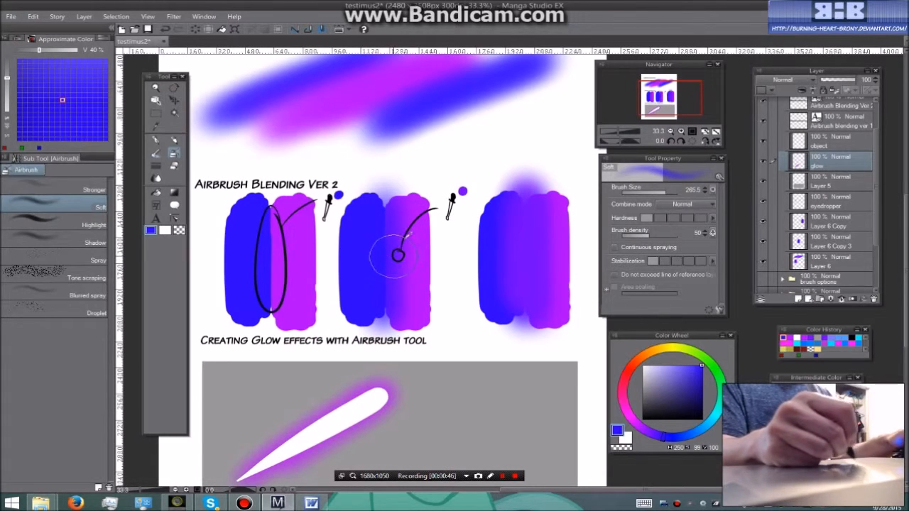
key("i")
left_click(399, 254)
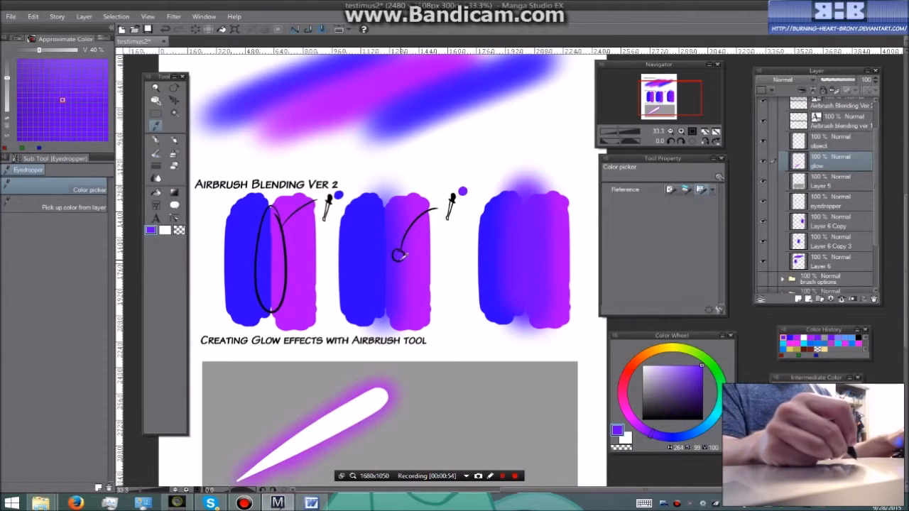
key("b")
scroll(490, 253, "down", 2)
left_click_drag(489, 253, 452, 254)
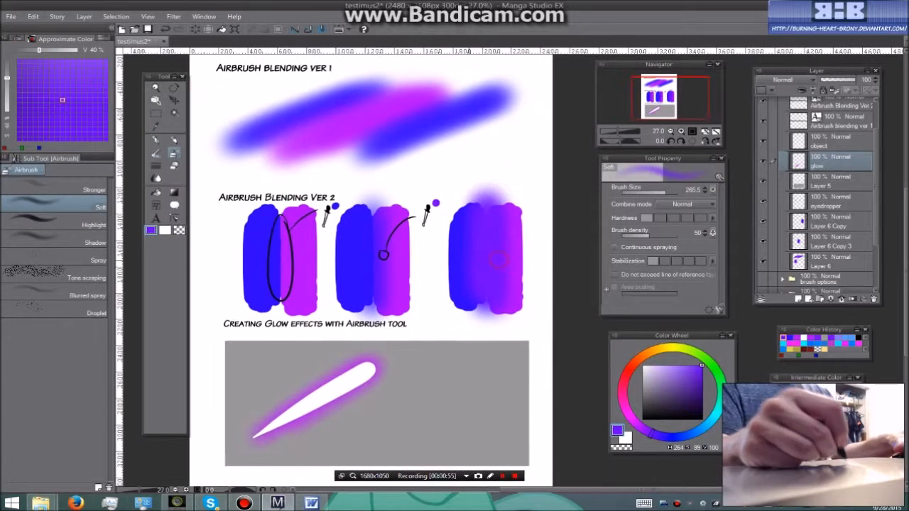
key("p")
key("b")
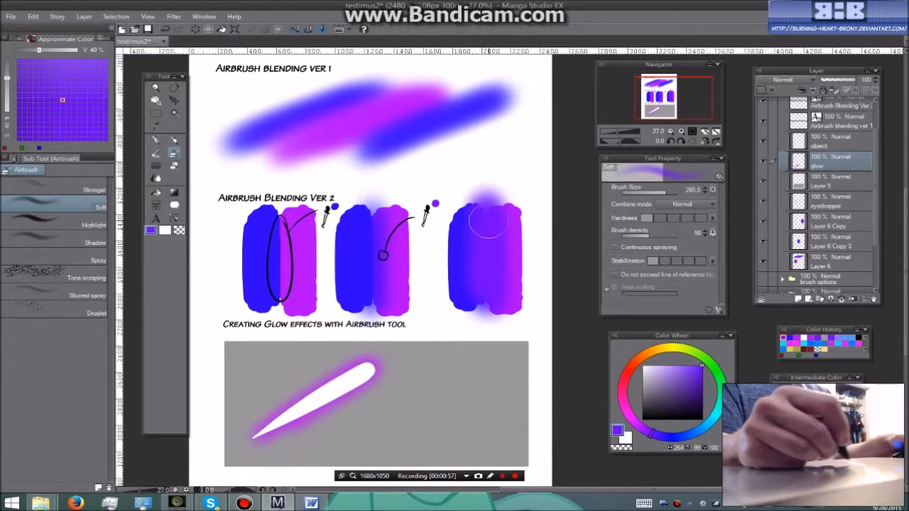
Draw a diagonal white G-pen stroke on the object layer, beside the glowing shape in the gray box
scroll(469, 277, "up", 3)
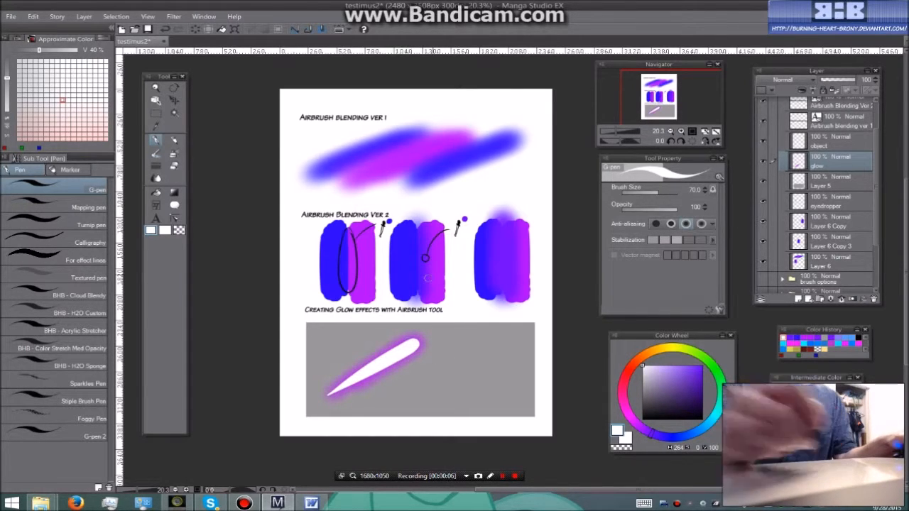
left_click(794, 141)
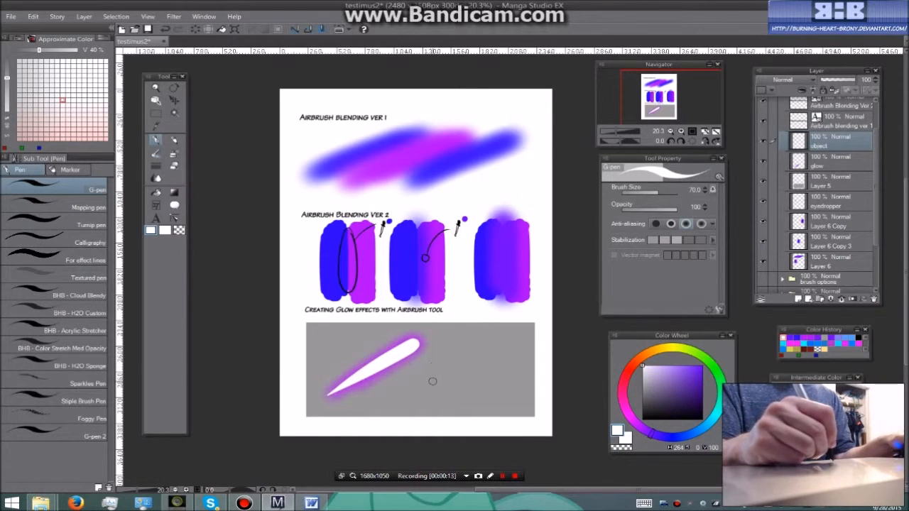
left_click_drag(416, 394, 501, 349)
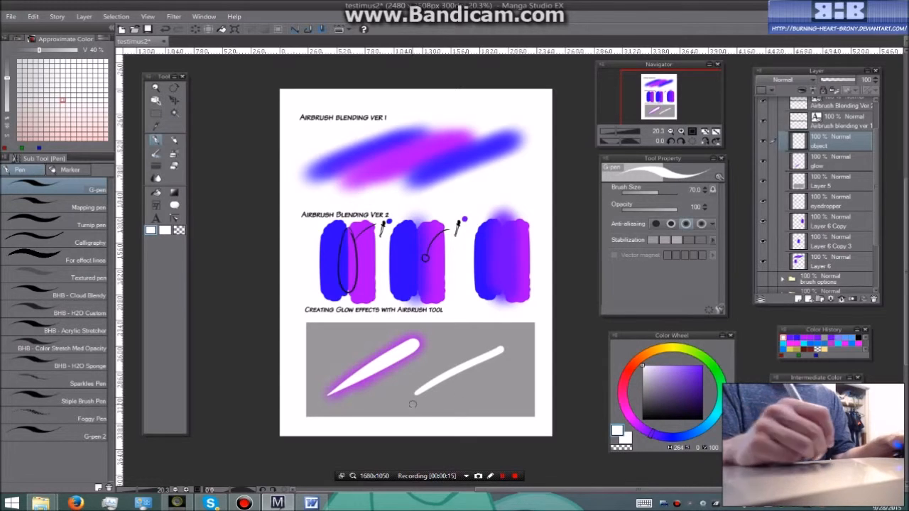
Airbrush a bright red glow along the new white stroke on the glow layer, using the Soft airbrush
left_click(800, 163)
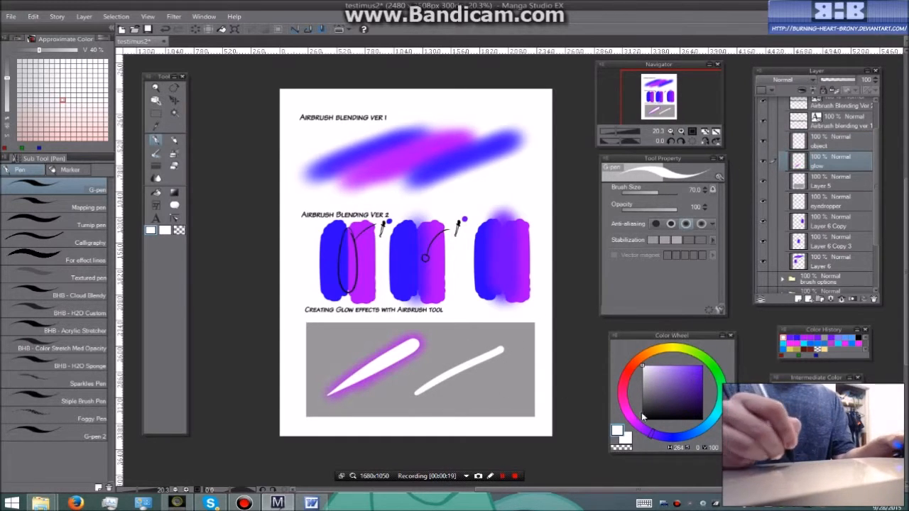
left_click_drag(629, 413, 632, 371)
left_click_drag(711, 367, 631, 367)
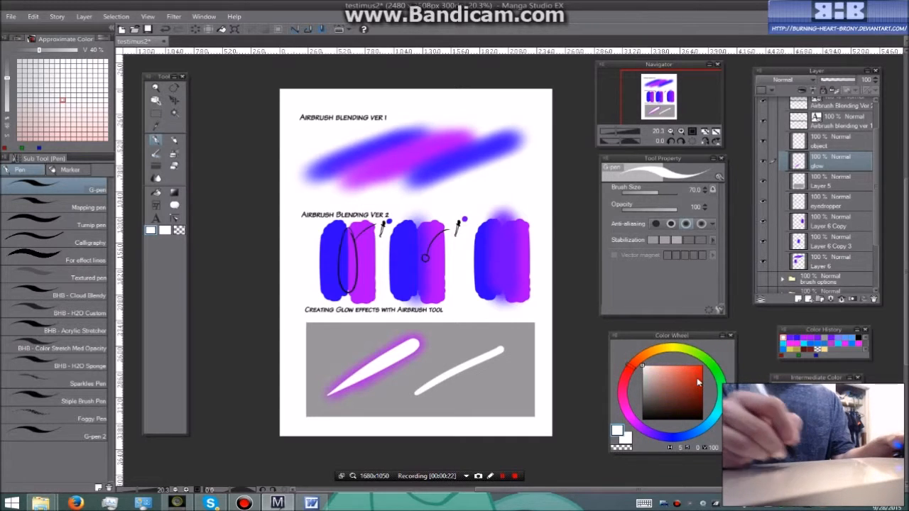
left_click_drag(688, 381, 701, 366)
key("p")
key("p")
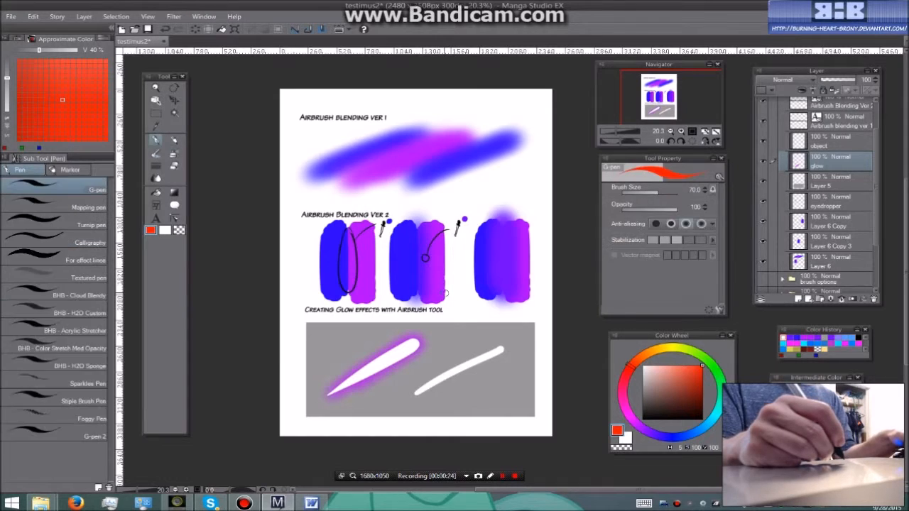
key("b")
key("b")
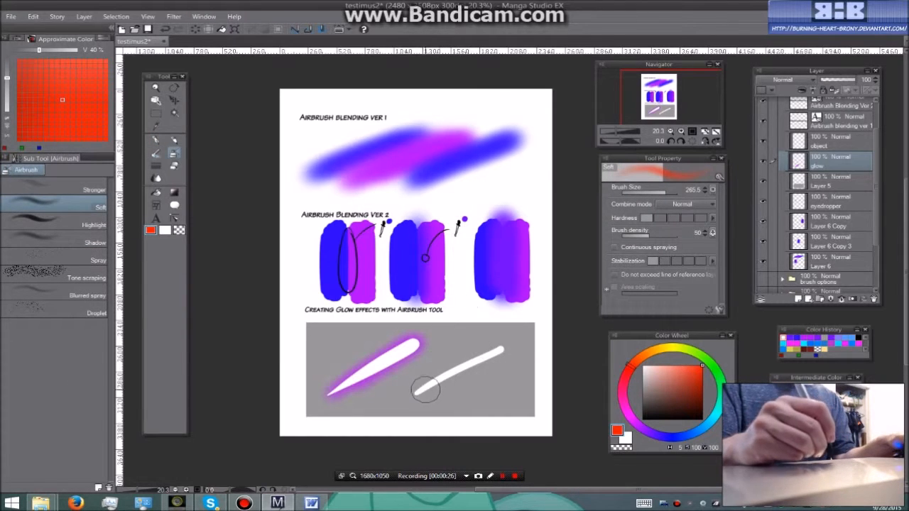
mouse_move(415, 391)
left_mouse_down()
mouse_move(478, 346)
mouse_move(506, 348)
mouse_move(412, 394)
mouse_move(497, 352)
left_mouse_up()
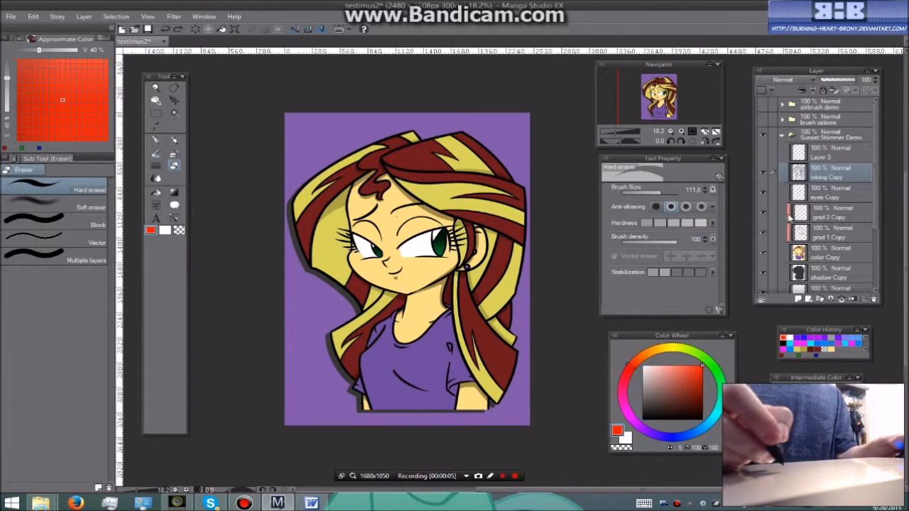
Try erasing the color across the character's face and hair on the color Copy layer with the Hard eraser
left_click(772, 251)
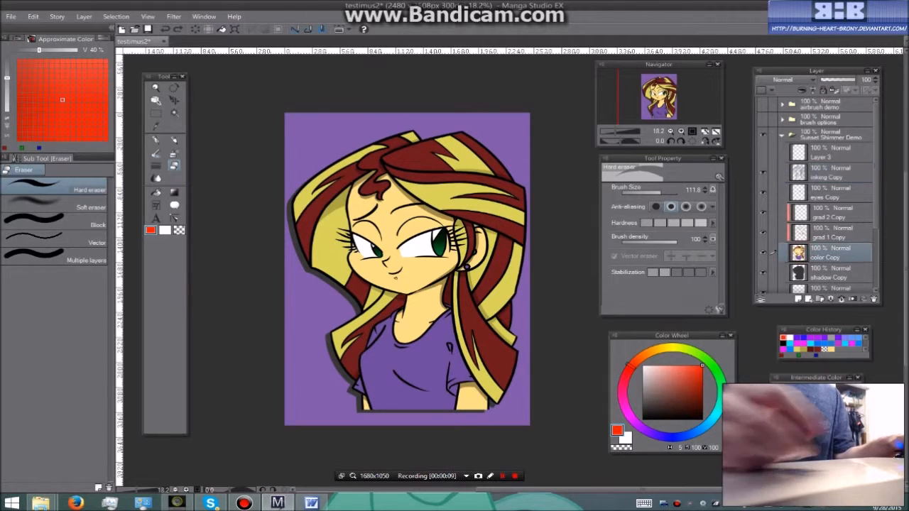
mouse_move(348, 274)
left_mouse_down()
mouse_move(360, 270)
mouse_move(370, 281)
mouse_move(430, 265)
mouse_move(384, 291)
mouse_move(355, 259)
mouse_move(416, 202)
mouse_move(335, 254)
left_mouse_up()
left_click_drag(420, 193, 406, 193)
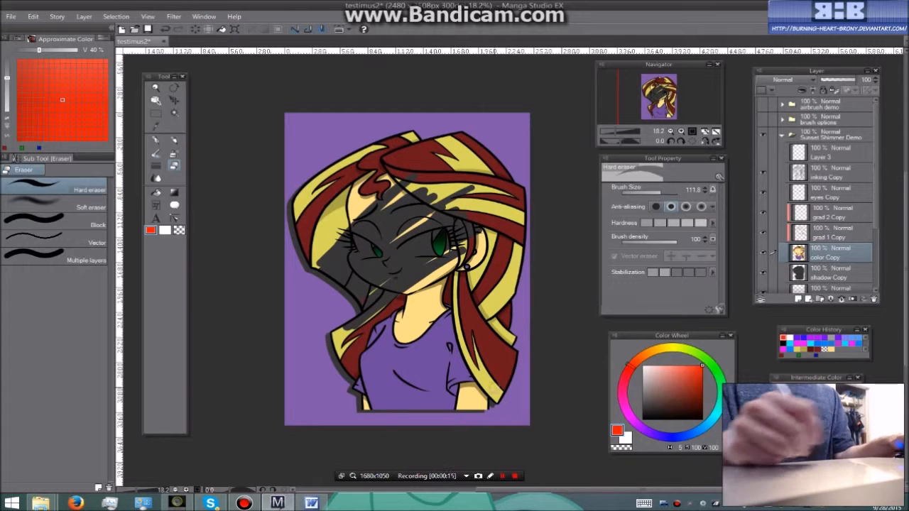
left_click(503, 475)
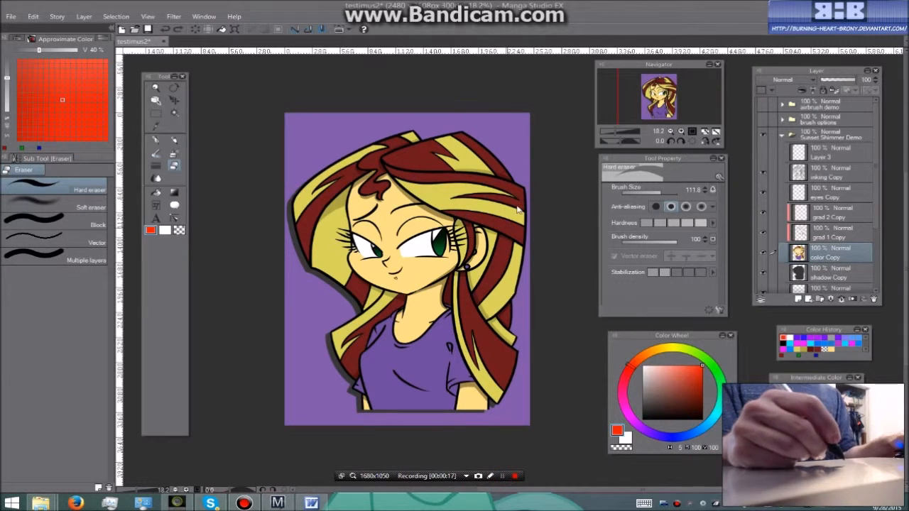
left_click(664, 158)
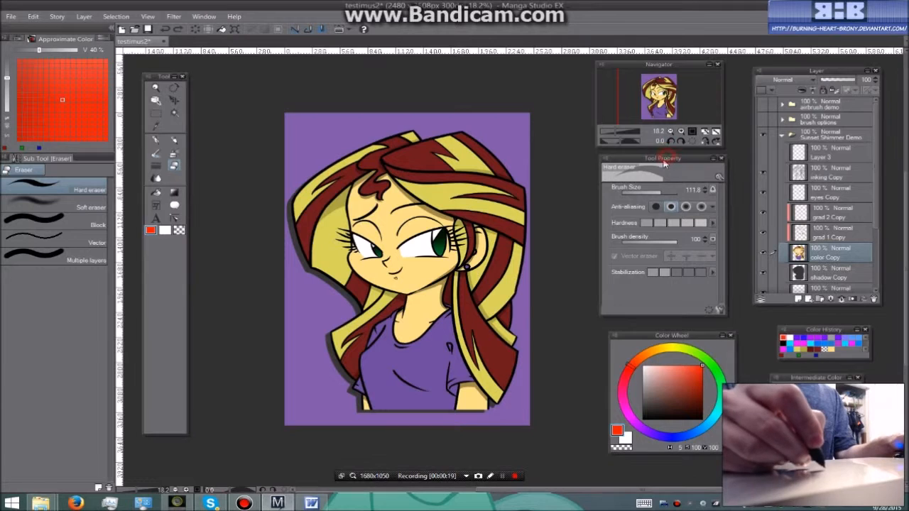
left_click_drag(651, 192, 659, 189)
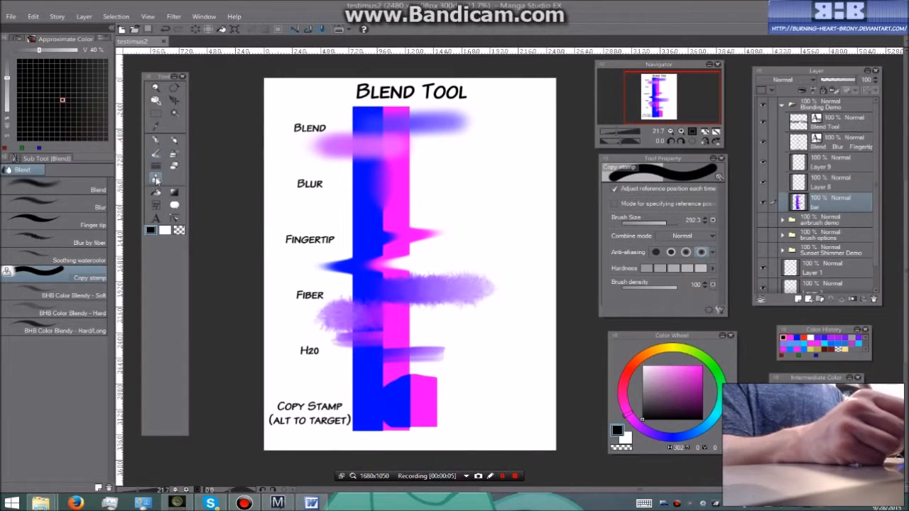
Activate the Blend tool for the Blend Tool demo page
left_click_drag(155, 178, 169, 151)
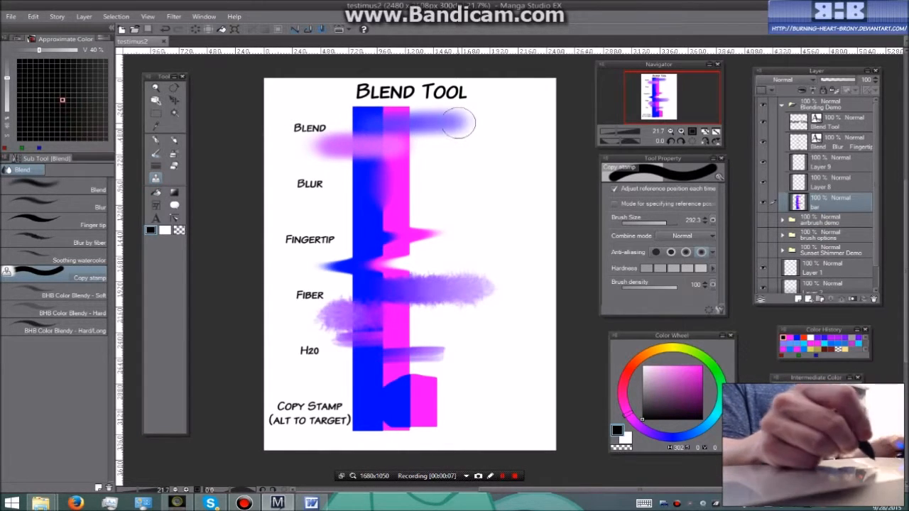
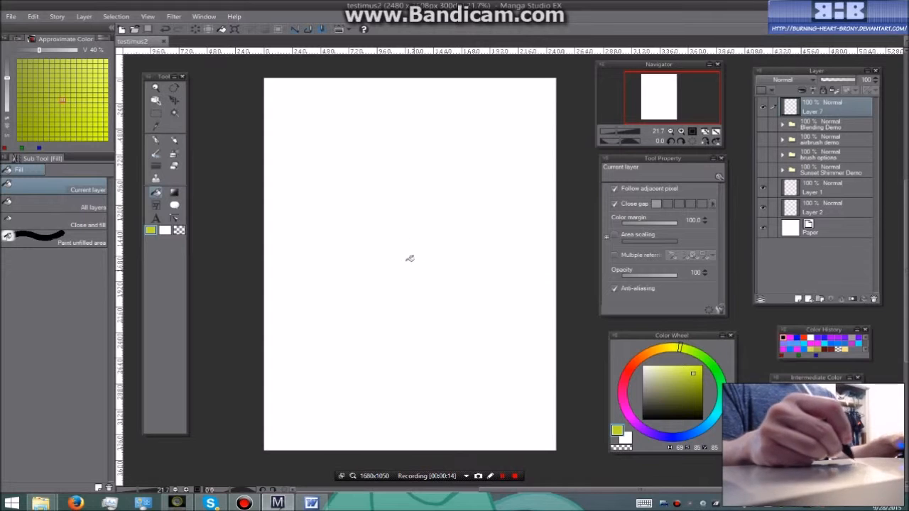
Try filling the entire blank Layer 7 with the current yellow-green color, using the Fill tool
left_click(461, 369)
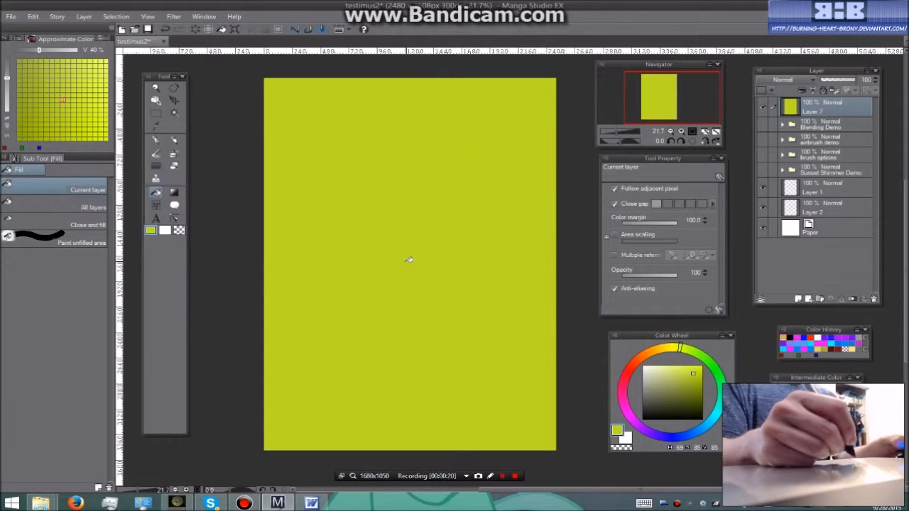
key("ctrl+z")
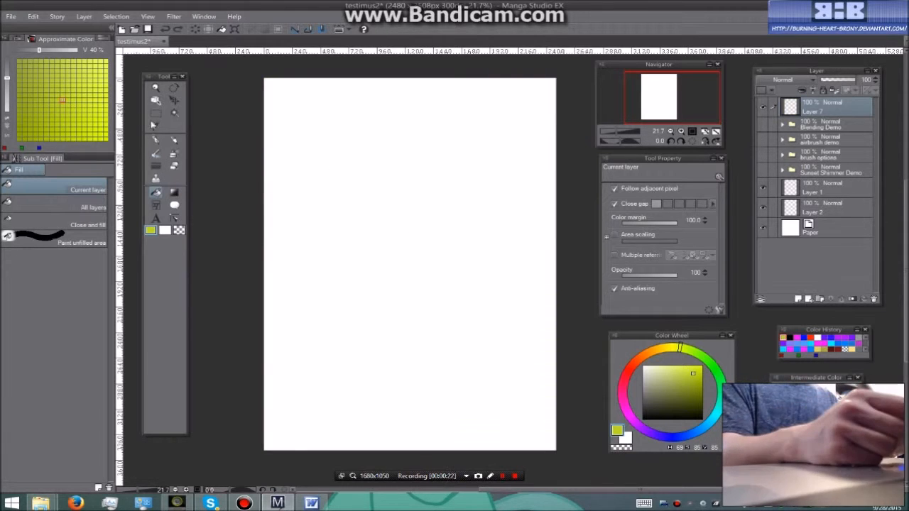
Select a rectangular area in the upper middle of the page and fill it with yellow-green
left_click(156, 112)
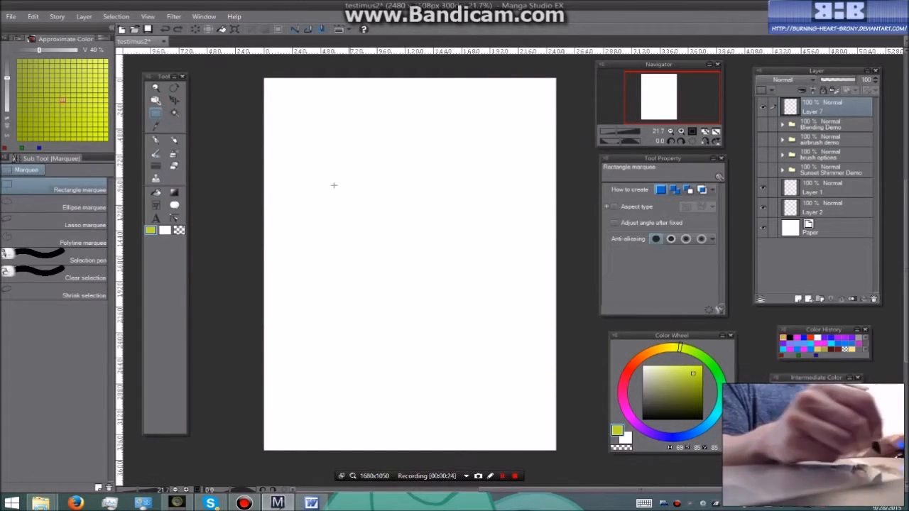
left_click_drag(339, 166, 504, 292)
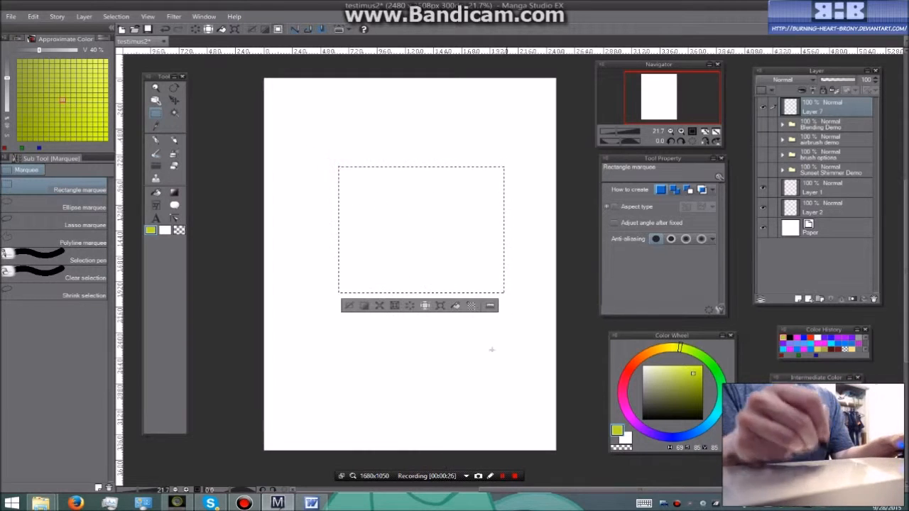
left_click(174, 192)
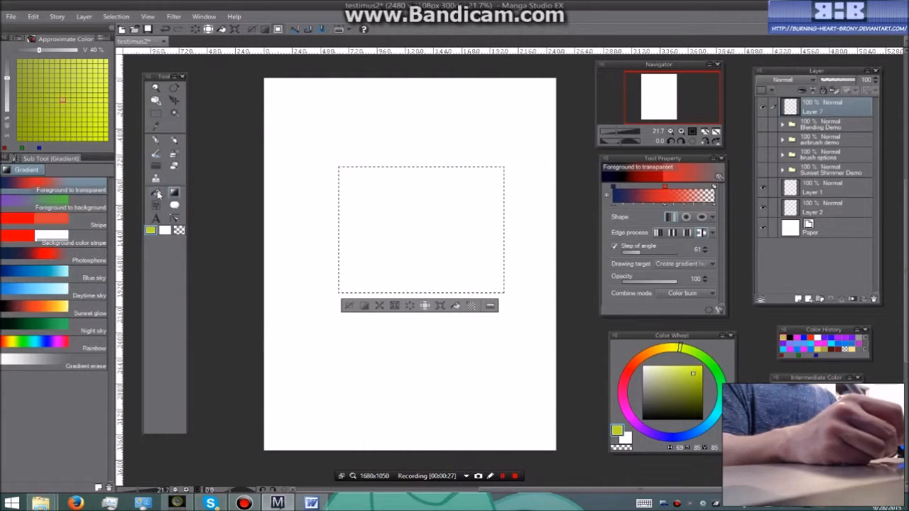
left_click(155, 192)
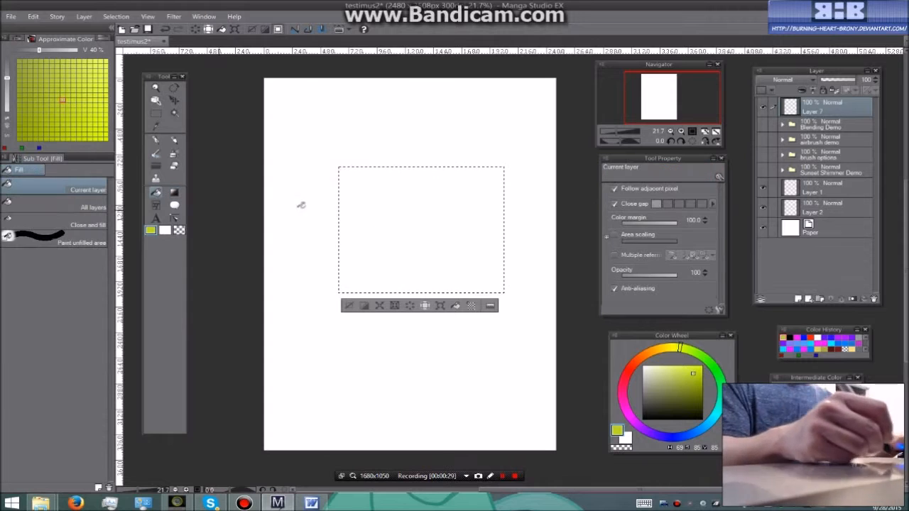
left_click(439, 232)
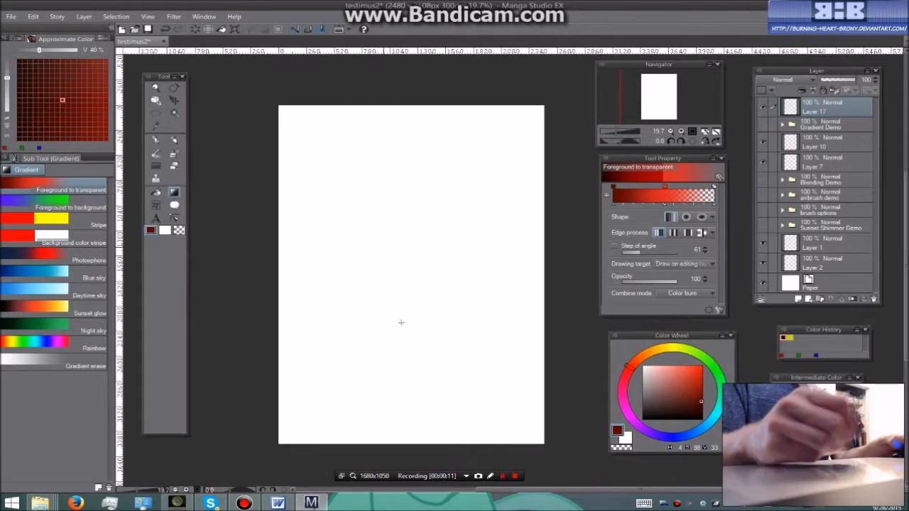
Try drawing a dark red Foreground to transparent gradient upward from the page's lower part on Layer 17
left_click_drag(398, 352, 400, 232)
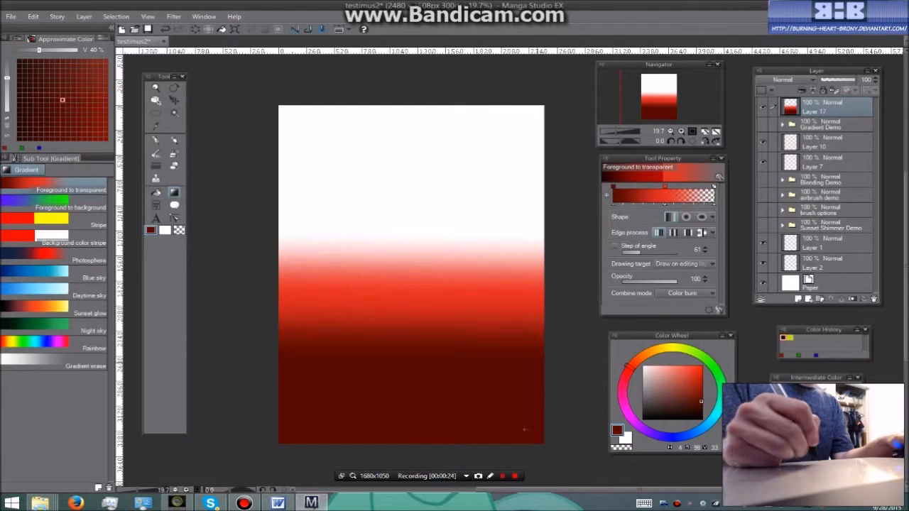
key("ctrl+z")
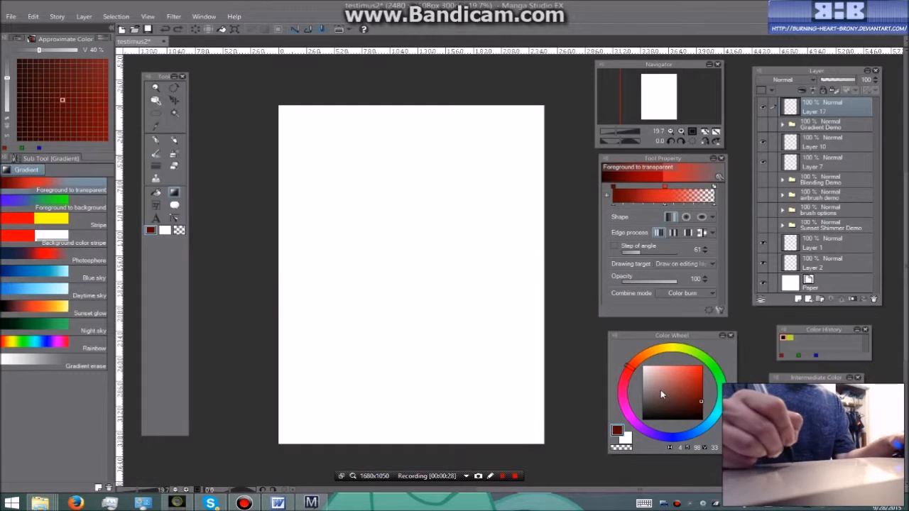
Set the gradient's middle color to yellow and its starting color to bright red, and draw it upward from the page's lower part
left_click(670, 350)
left_click_drag(686, 369, 701, 366)
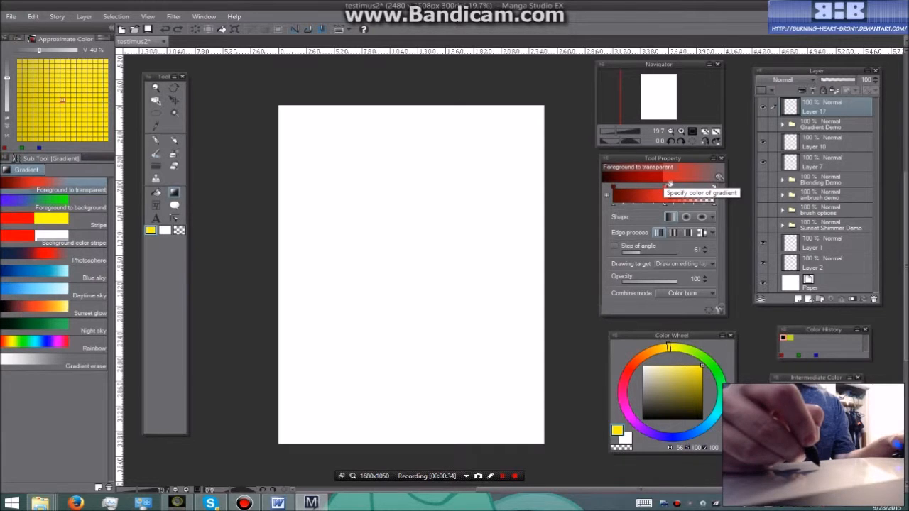
left_click(669, 184)
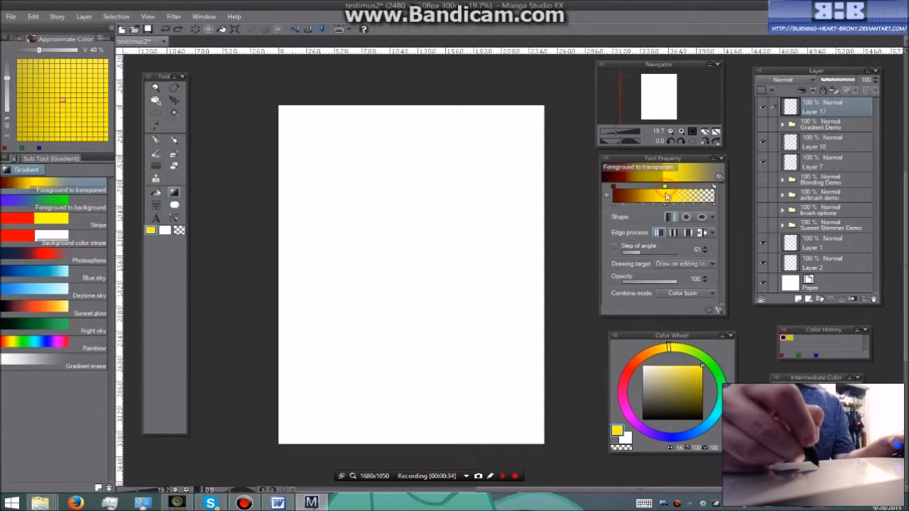
left_click(631, 369)
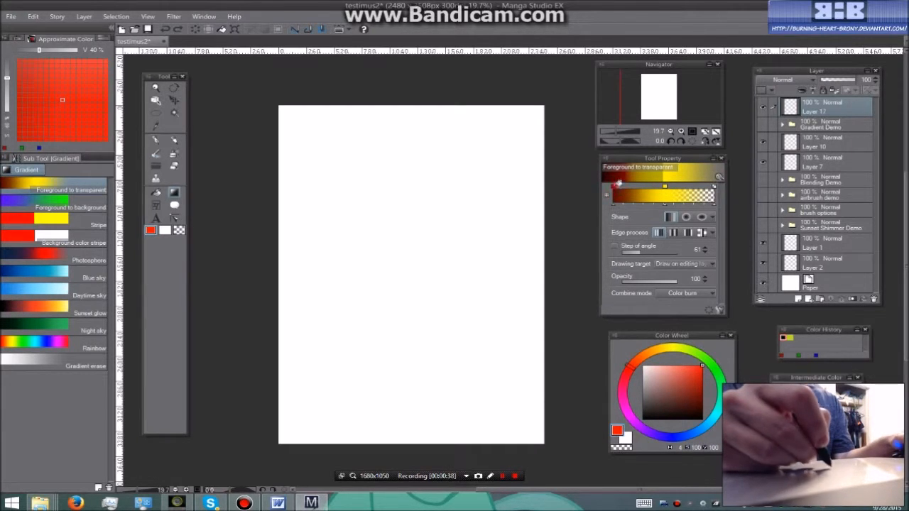
left_click(616, 183)
left_click_drag(408, 356, 409, 284)
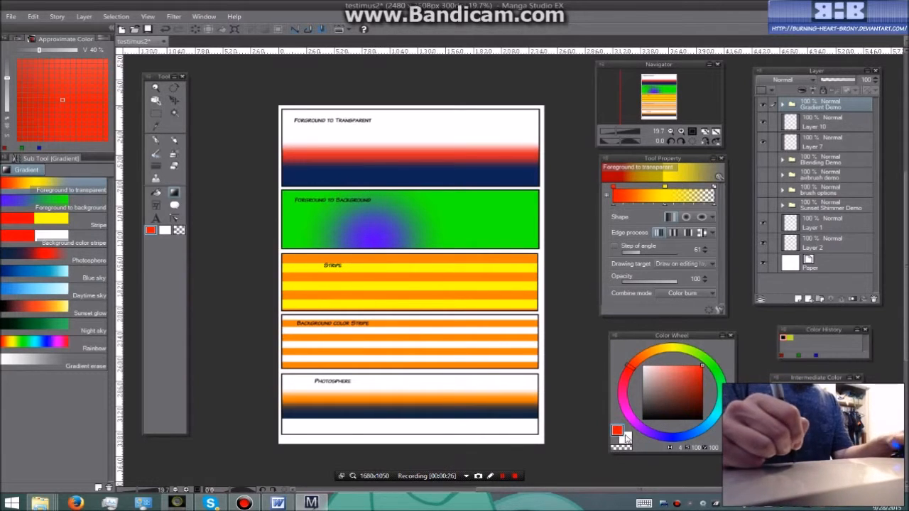
Alternate the active color between the red foreground and the white background, ending on the white background
left_click(626, 439)
left_click(617, 431)
left_click(626, 438)
left_click(617, 431)
left_click(625, 438)
left_click(617, 431)
left_click(626, 438)
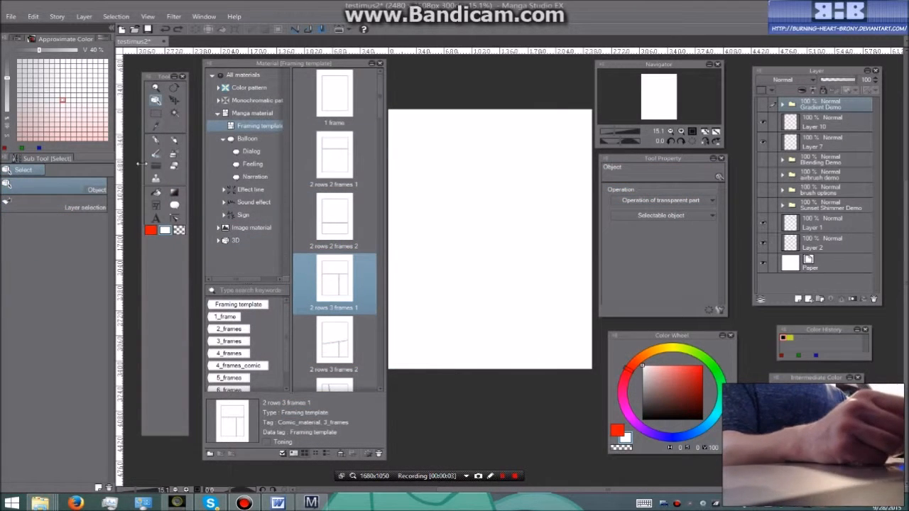
Activate the Polyline frame sub tool of the Figure tool
left_click(157, 206)
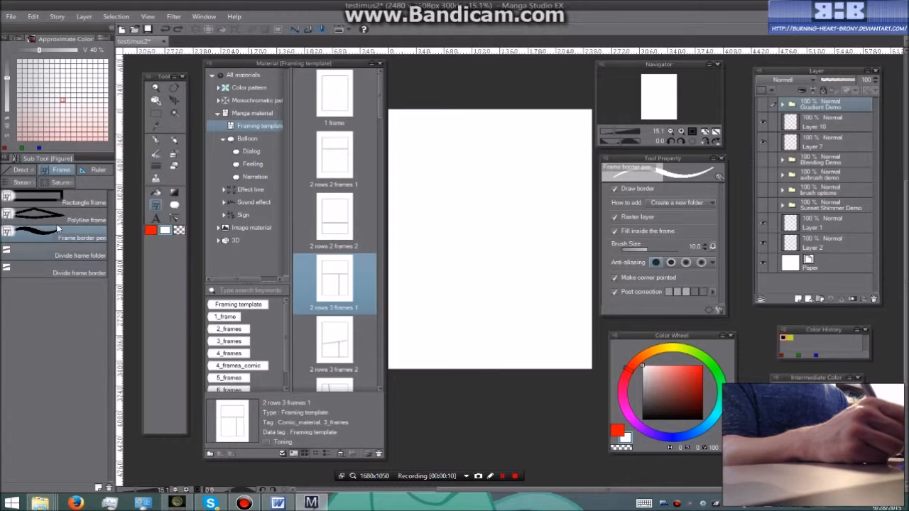
left_click(51, 219)
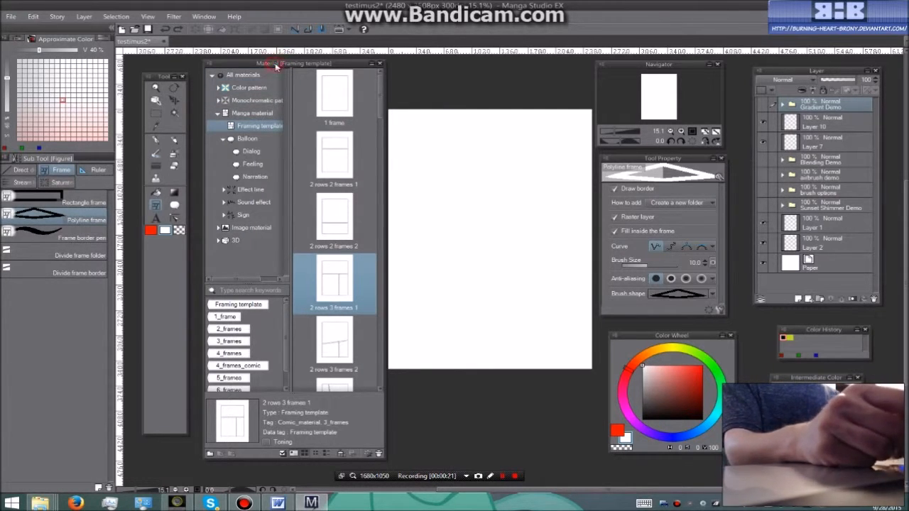
Place the "2 rows 3 frames 1" framing template from the Manga material onto the page
left_click(243, 76)
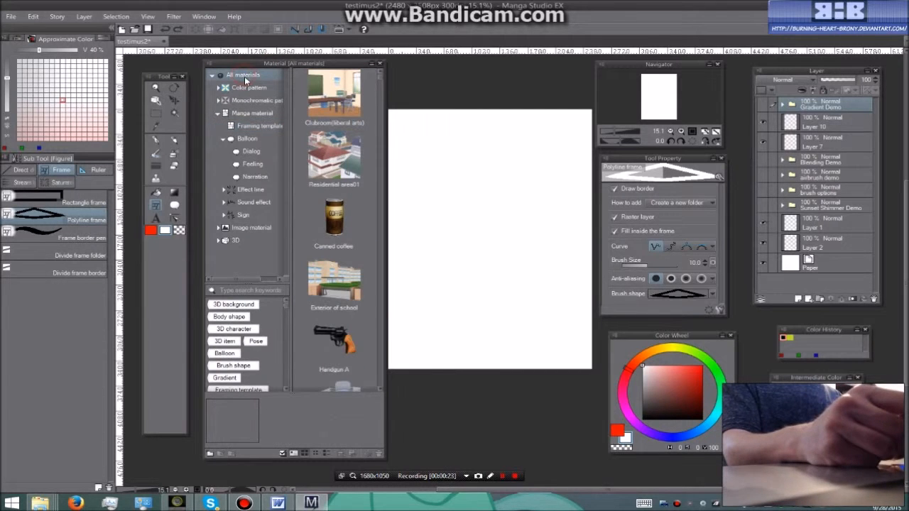
left_click(253, 113)
left_click(259, 126)
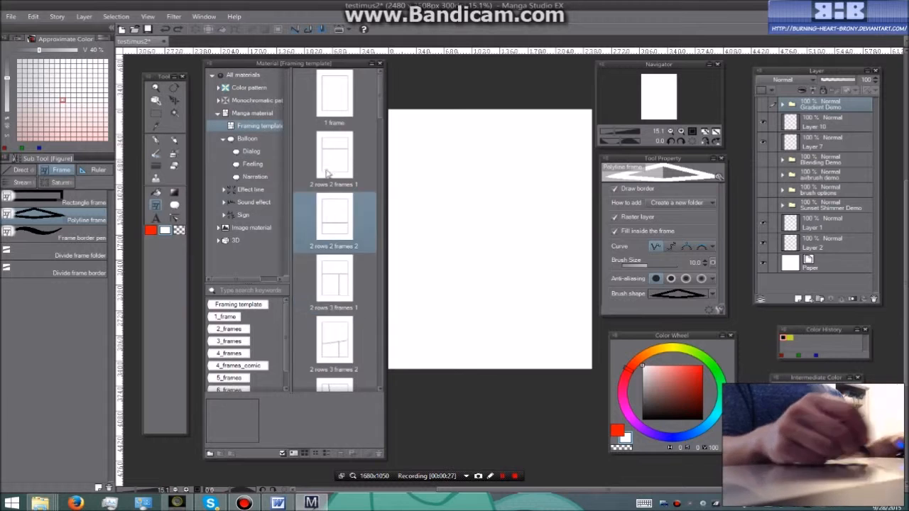
left_click_drag(334, 278, 471, 248)
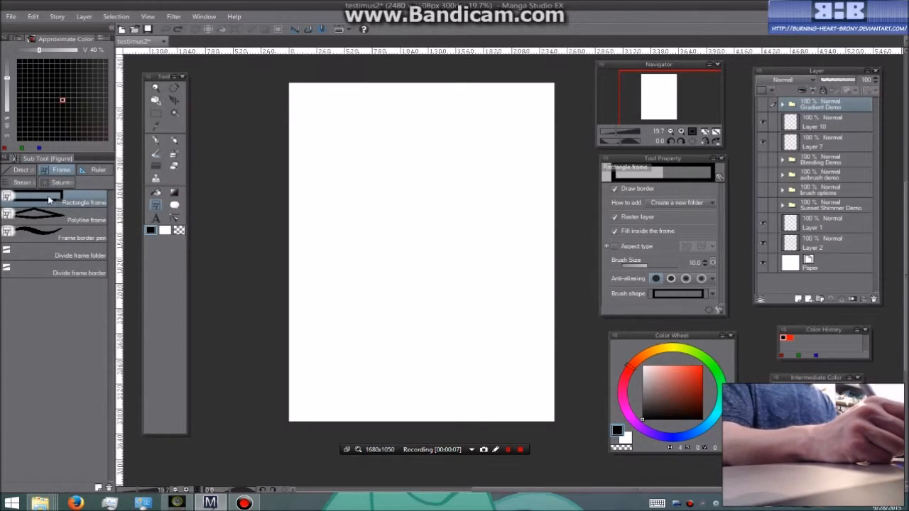
Draw a wide rectangular frame across the page's upper part and add three raster layers inside its Frame 6 folder
left_click_drag(312, 110, 531, 235)
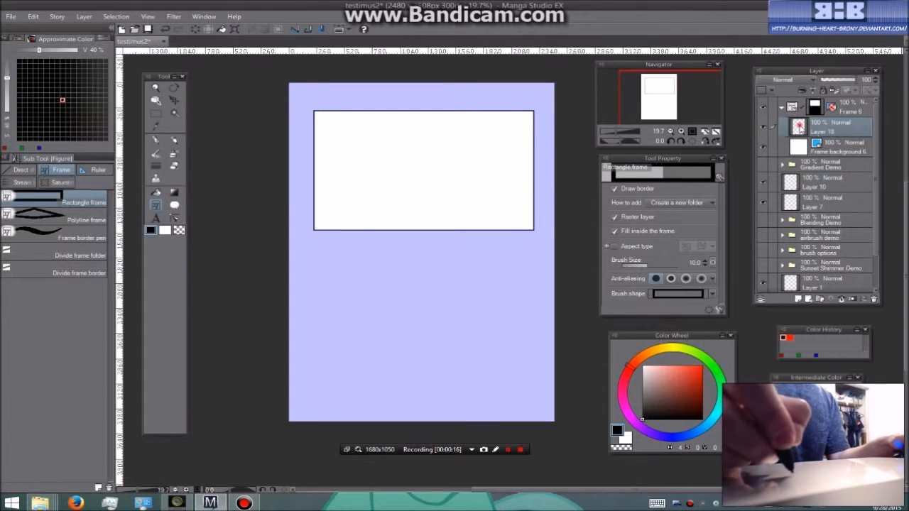
left_click(800, 147)
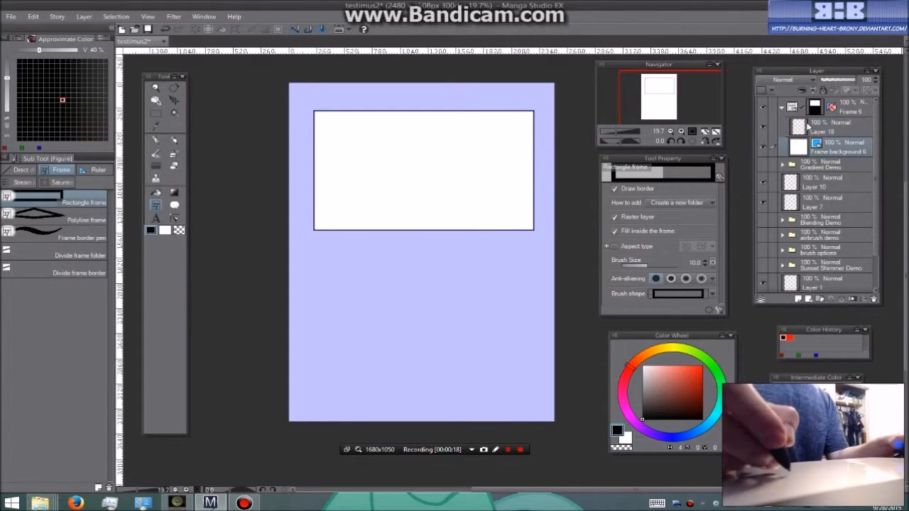
left_click(807, 126)
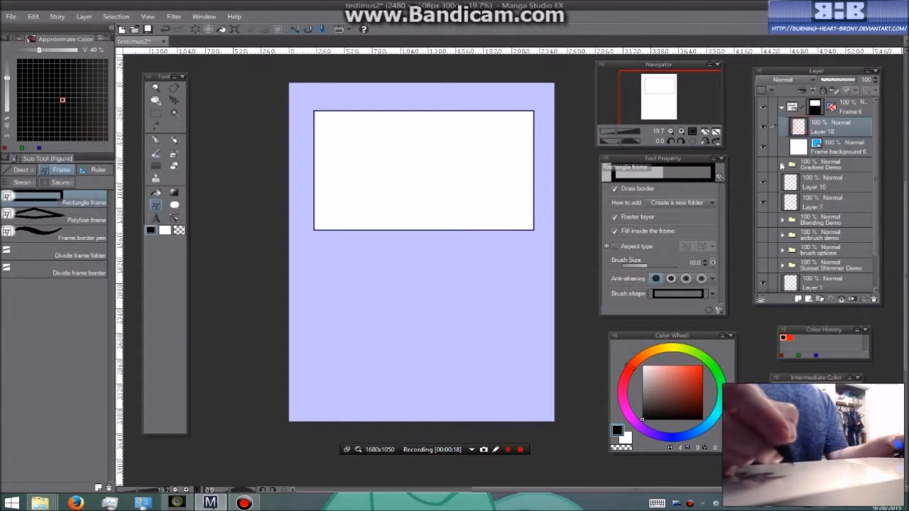
left_click(798, 300)
left_click(798, 300)
left_click(798, 300)
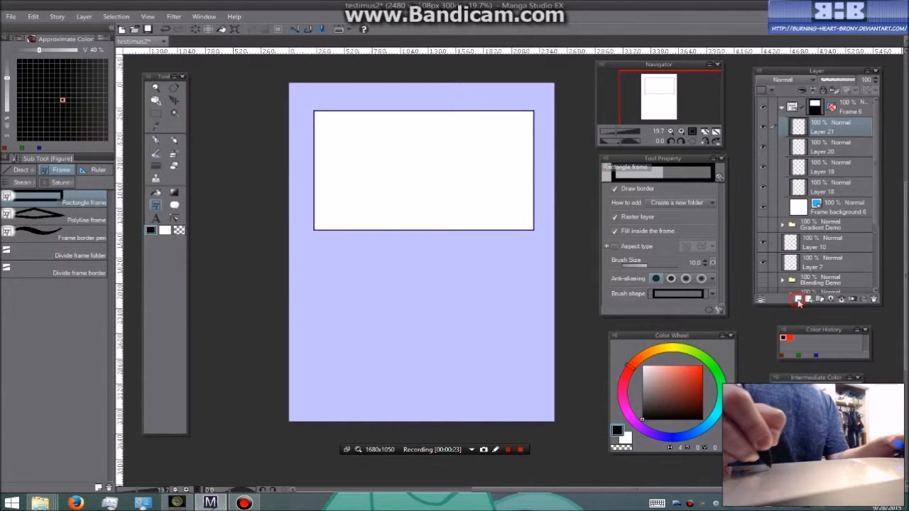
Delete the Frame 6 folder together with its layers
left_click(790, 107)
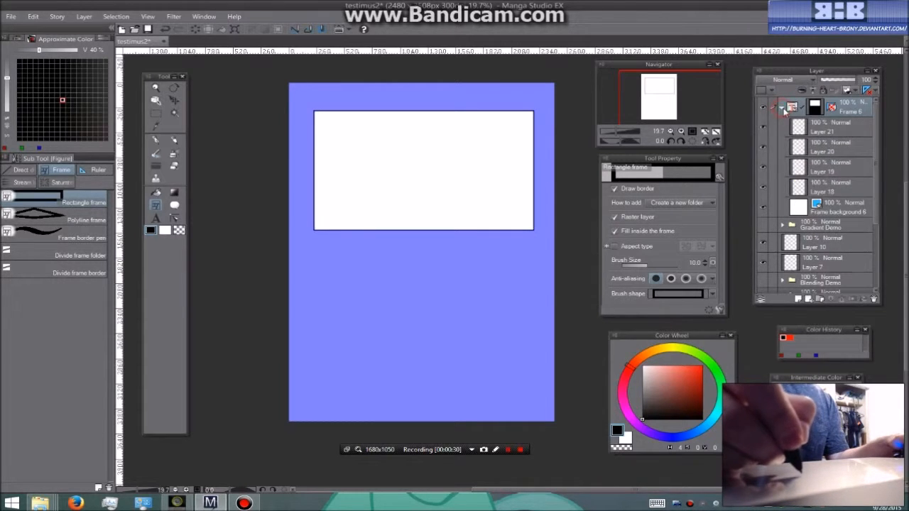
key("Delete")
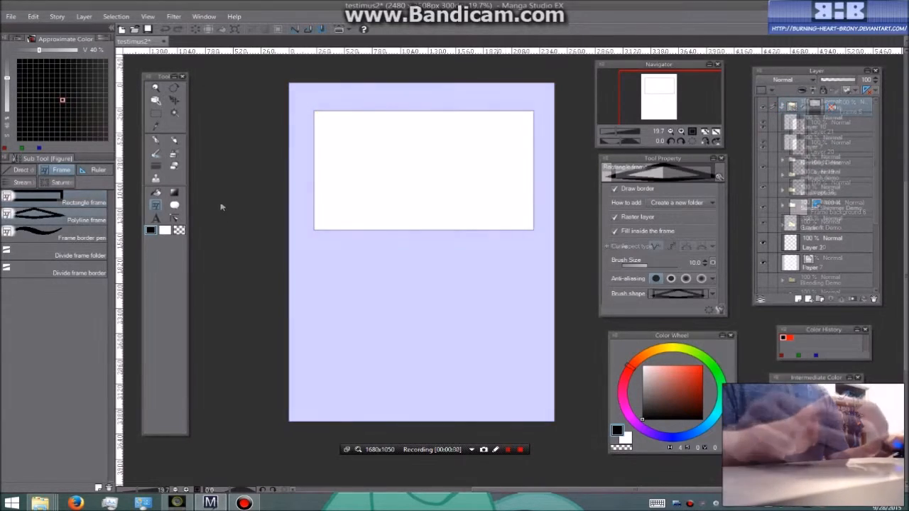
Try drawing an irregular six-sided frame in the upper part of the page with the Polyline frame sub tool
left_click(81, 220)
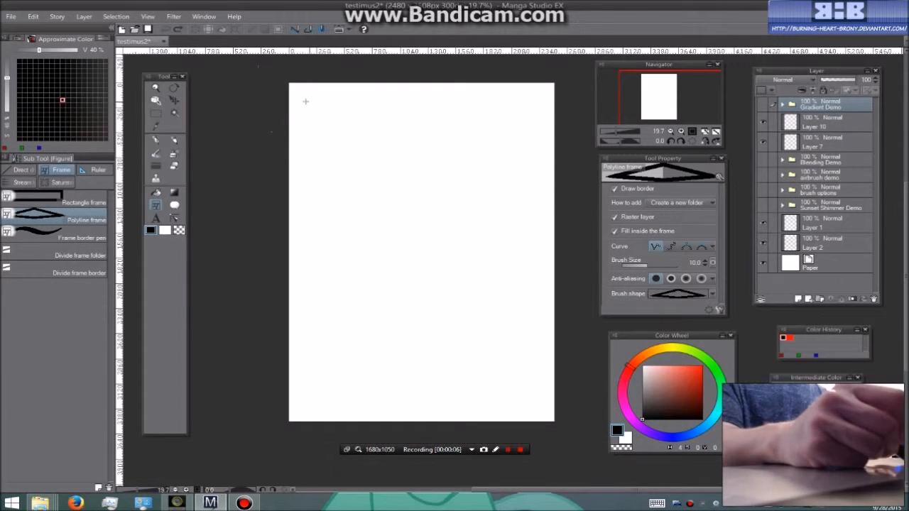
left_click(310, 104)
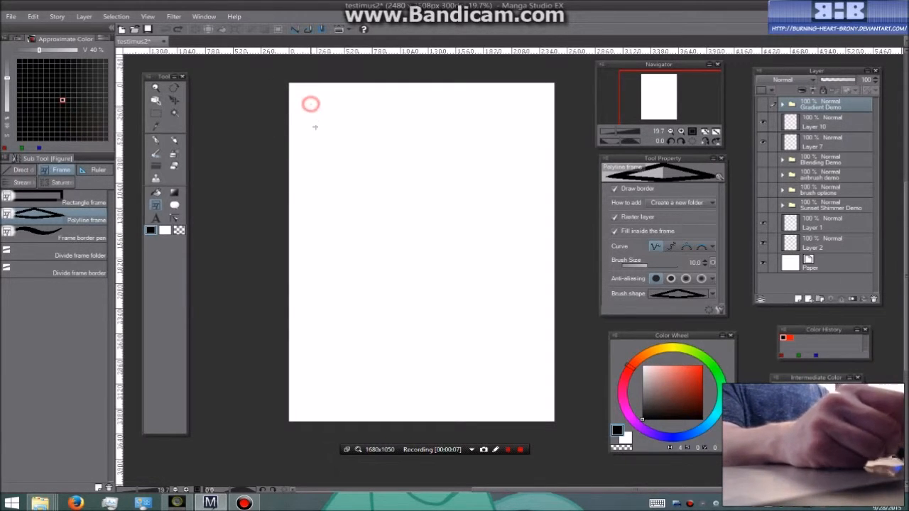
left_click(314, 207)
left_click(388, 238)
left_click(480, 199)
left_click(452, 126)
left_click(360, 90)
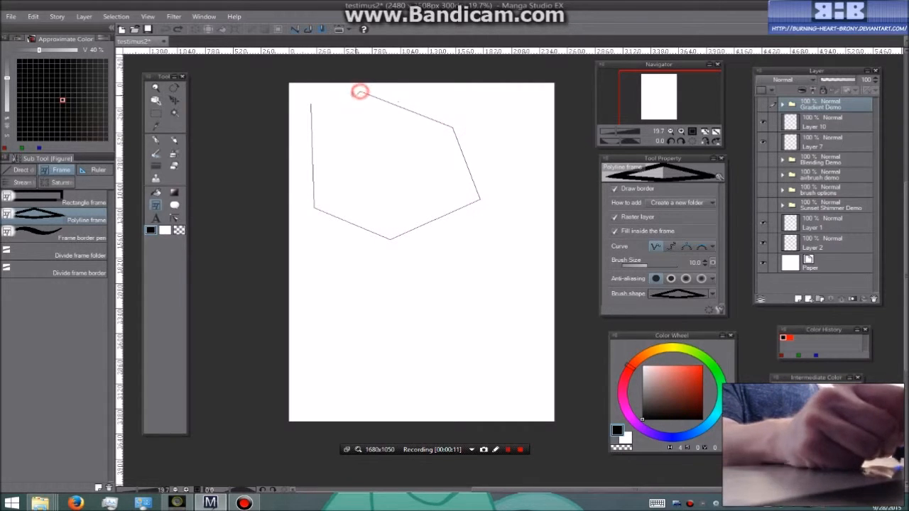
left_click(310, 103)
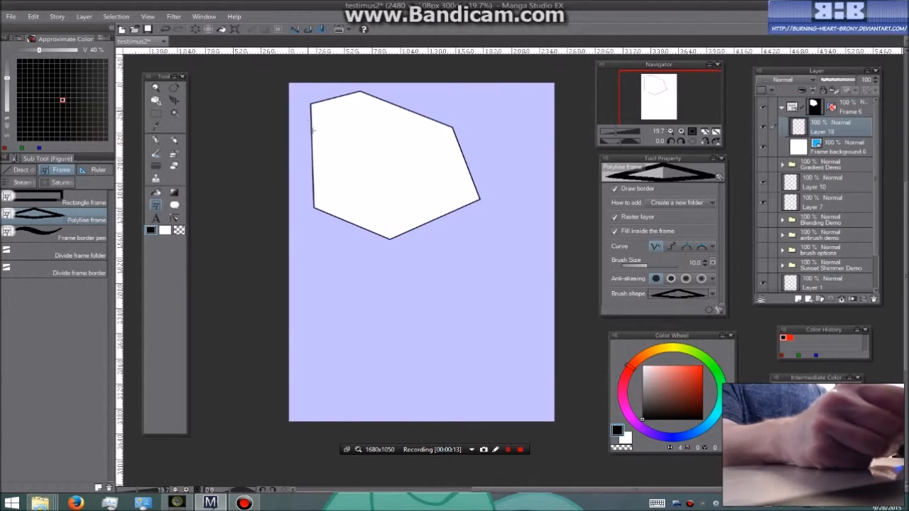
key("ctrl+z")
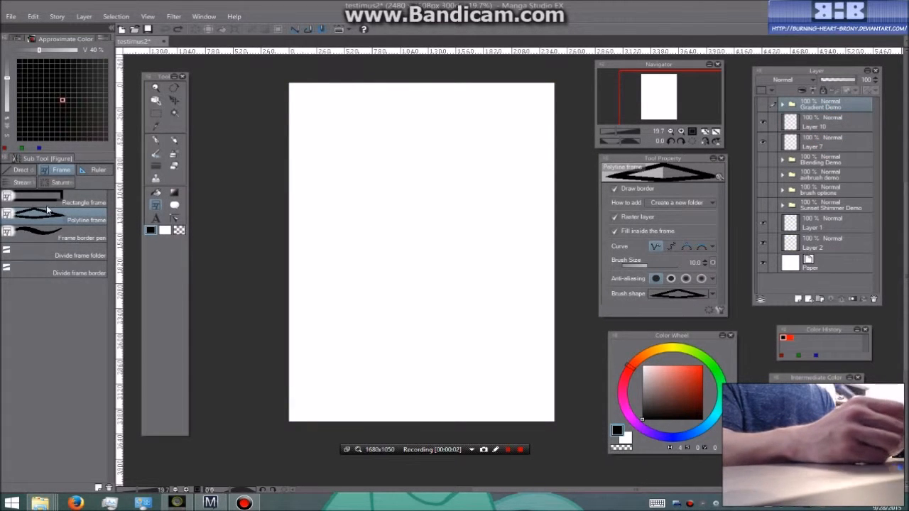
Draw a closed, wavy freehand frame in the upper part of the page with the Frame border pen
left_click(73, 236)
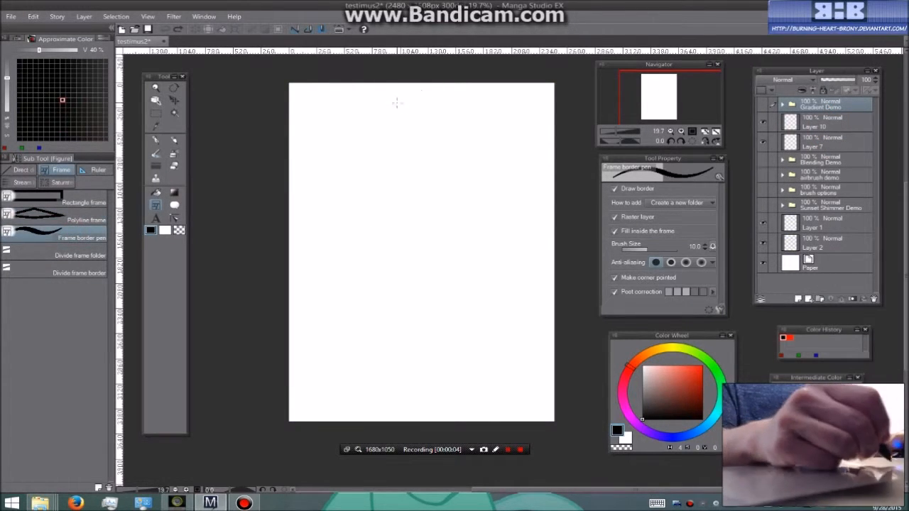
mouse_move(358, 100)
left_mouse_down()
mouse_move(312, 156)
mouse_move(333, 175)
left_mouse_up()
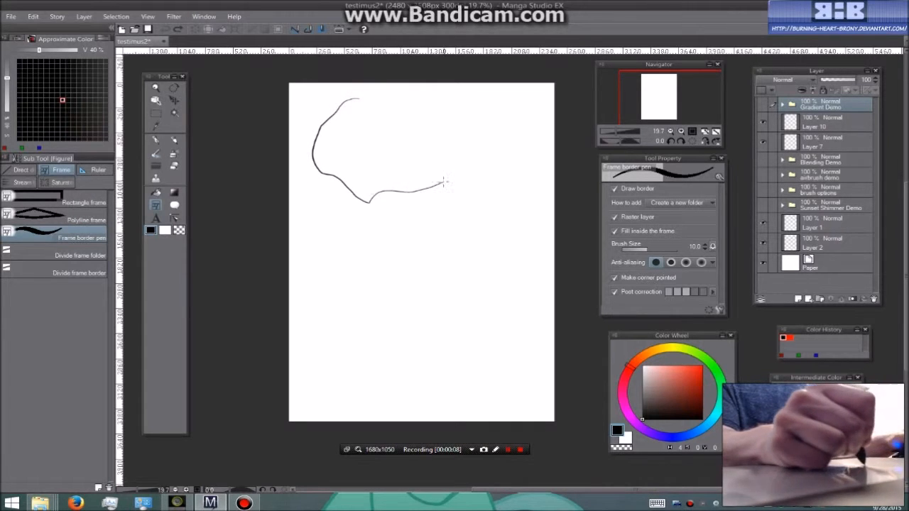
mouse_move(438, 133)
left_mouse_down()
mouse_move(431, 107)
mouse_move(403, 110)
mouse_move(359, 99)
left_mouse_up()
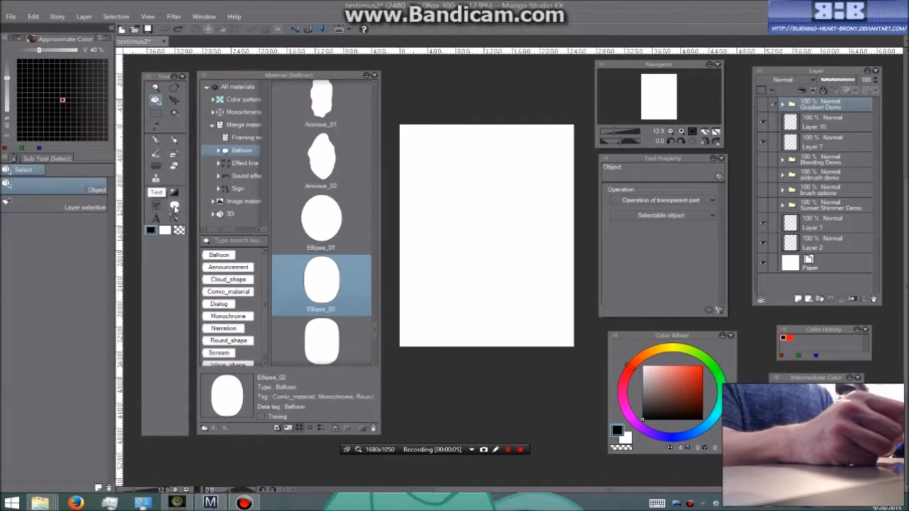
Place the Ellipse_02 balloon material in the upper middle of the page and scale it down with its bounding box
left_click(175, 206)
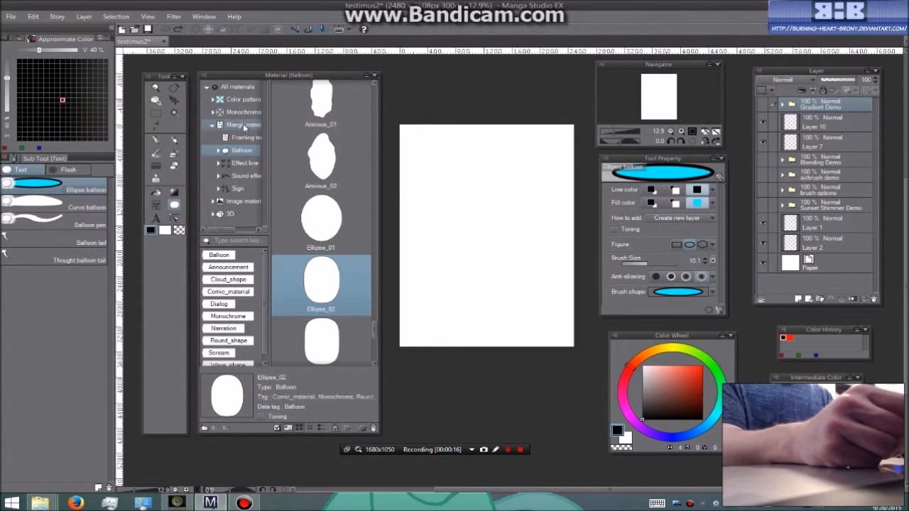
left_click_drag(377, 331, 377, 368)
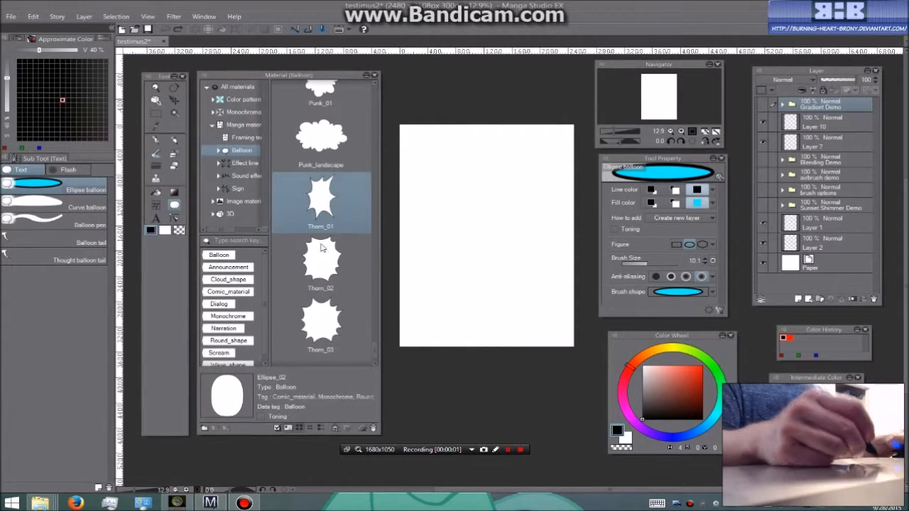
left_click_drag(376, 352, 376, 330)
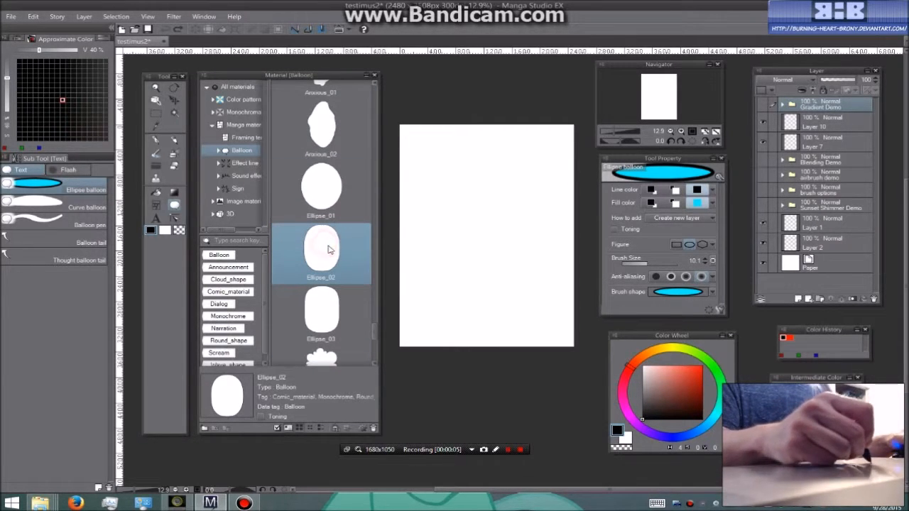
left_click_drag(326, 246, 496, 223)
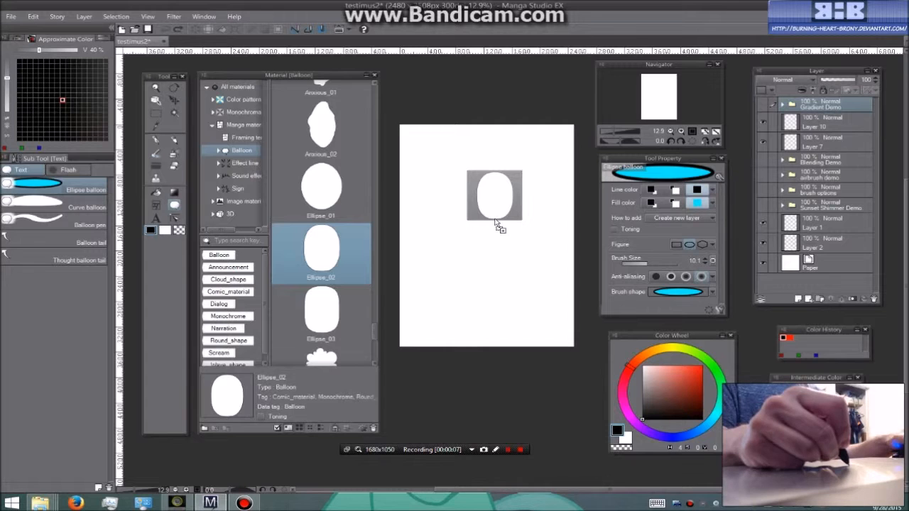
left_click_drag(496, 222, 496, 223)
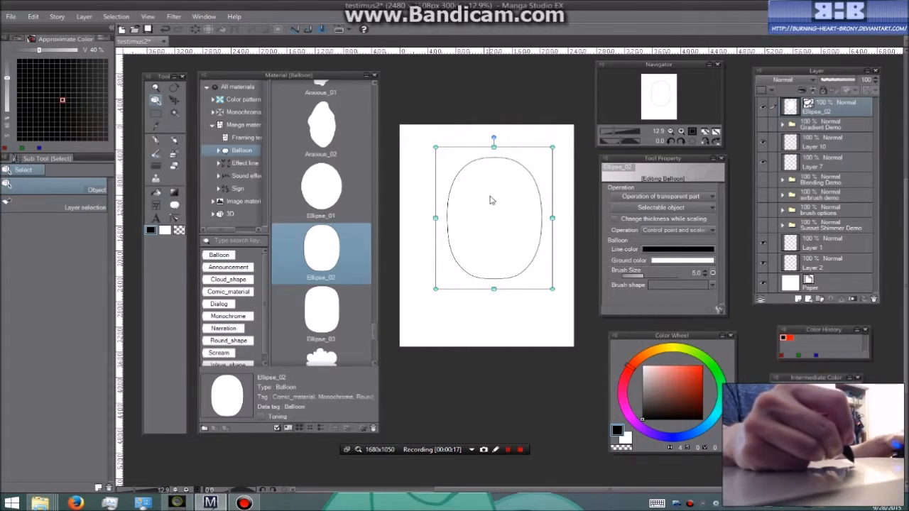
mouse_move(552, 146)
left_mouse_down()
mouse_move(521, 189)
mouse_move(546, 154)
left_mouse_up()
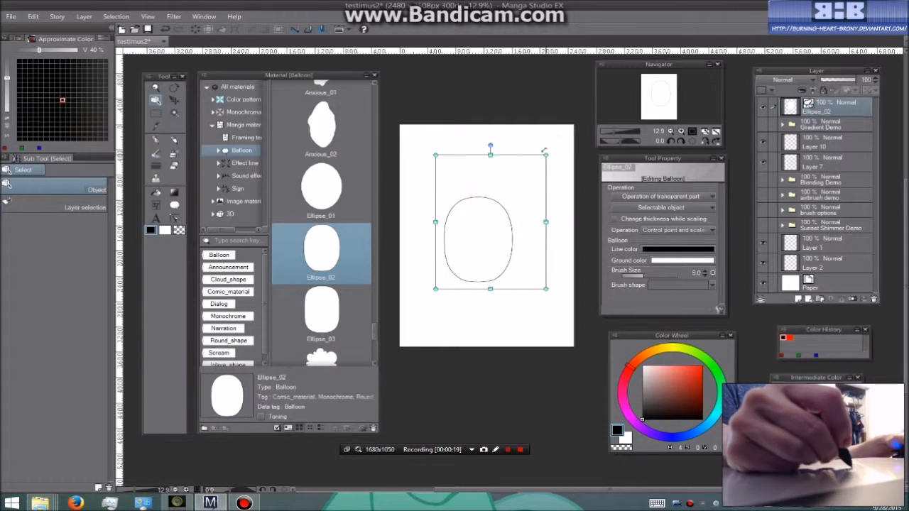
left_click_drag(491, 153, 554, 186)
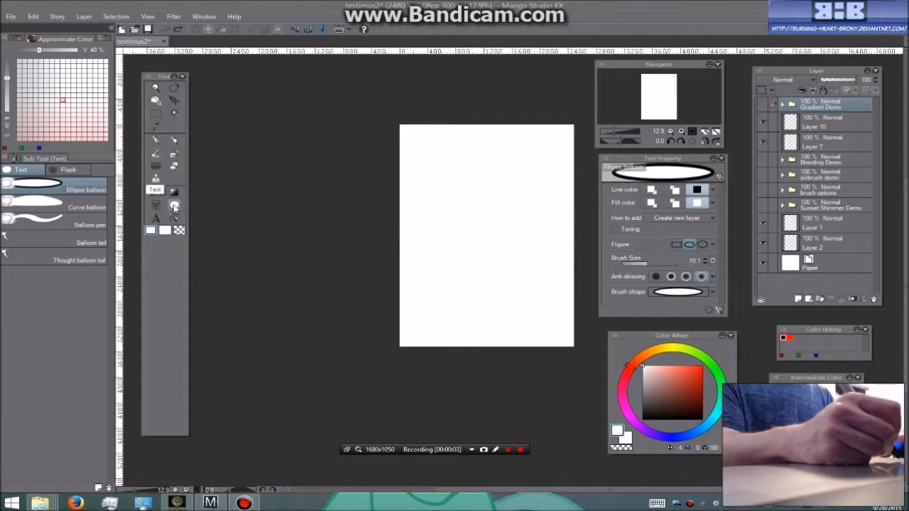
Draw a wide ellipse balloon on a new layer in the upper middle of the page with the Ellipse balloon sub tool
left_click(175, 205)
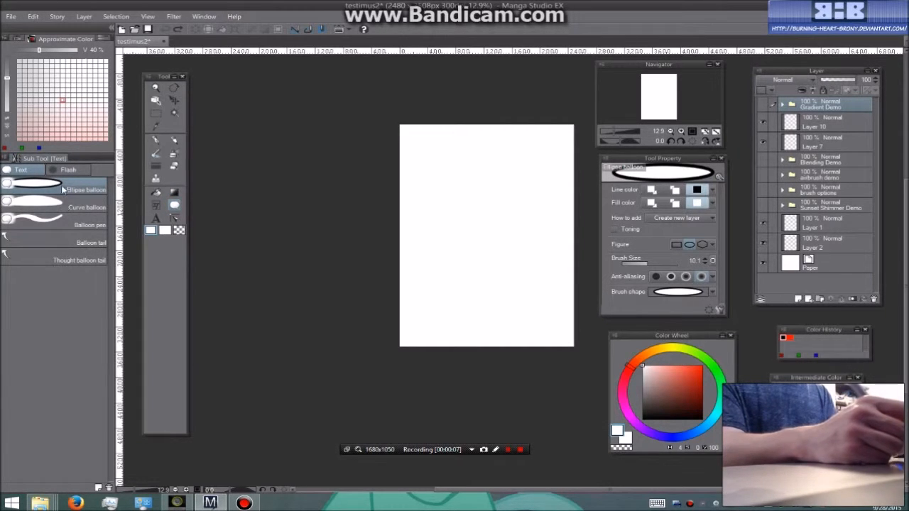
left_click_drag(436, 185, 546, 249)
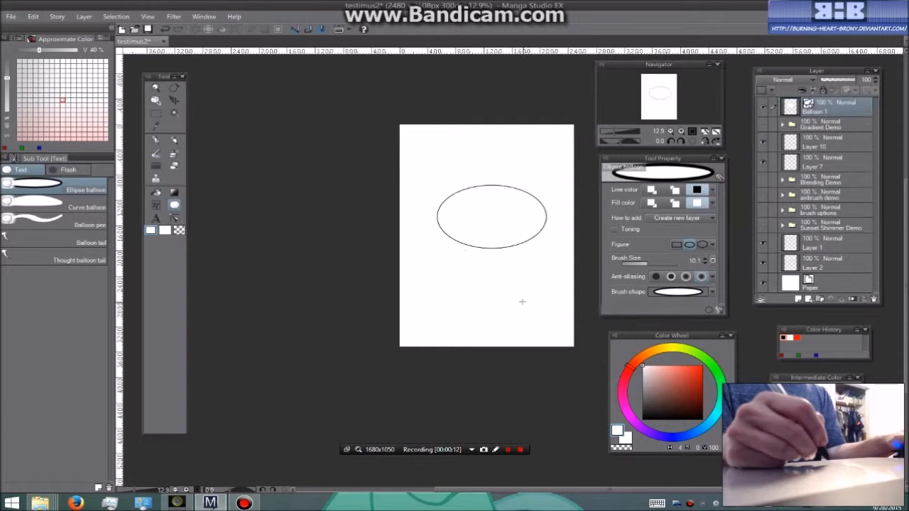
left_click_drag(521, 363, 469, 352)
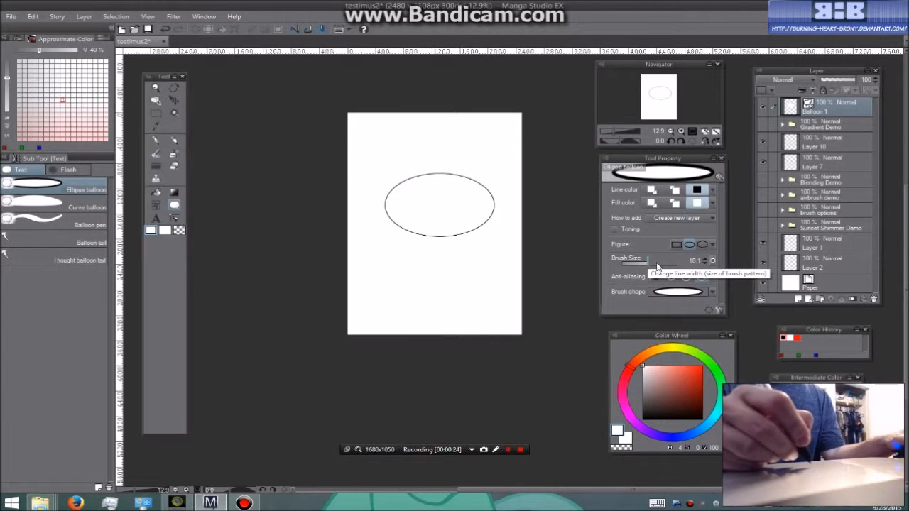
Draw a closed, irregular S-shaped balloon below the ellipse with the Curve balloon sub tool, adding it to the same layer
left_click(87, 207)
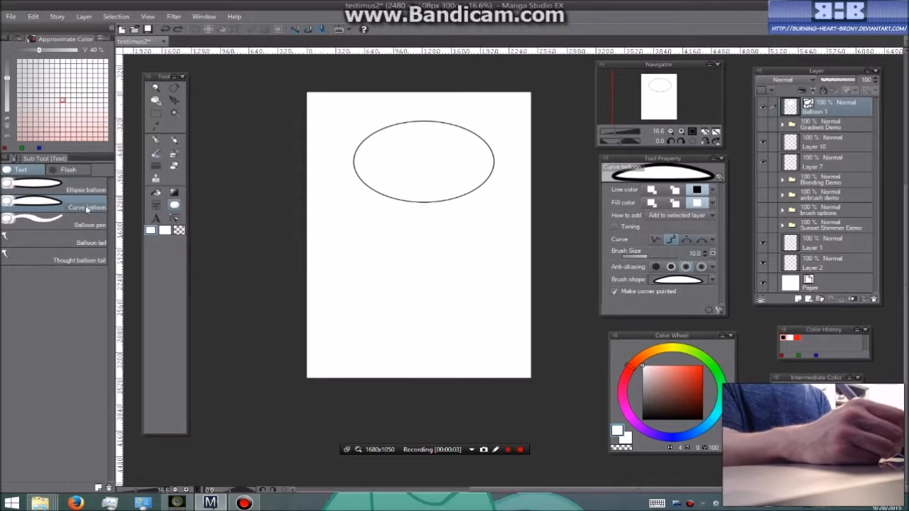
left_click(382, 239)
left_click(353, 261)
left_click(382, 313)
left_click(445, 317)
left_click(498, 301)
left_click(495, 254)
left_click(466, 282)
left_click(418, 296)
left_click(441, 251)
left_click(417, 241)
left_click(383, 239)
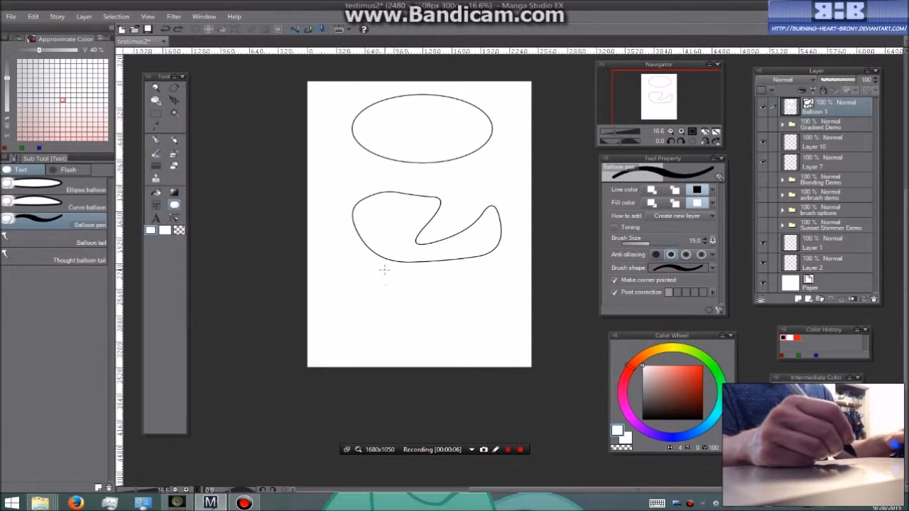
Draw a closed, wavy freehand balloon below the curved one with the Balloon pen
mouse_move(420, 281)
left_mouse_down()
mouse_move(378, 292)
mouse_move(380, 319)
left_mouse_up()
left_click_drag(436, 327, 479, 324)
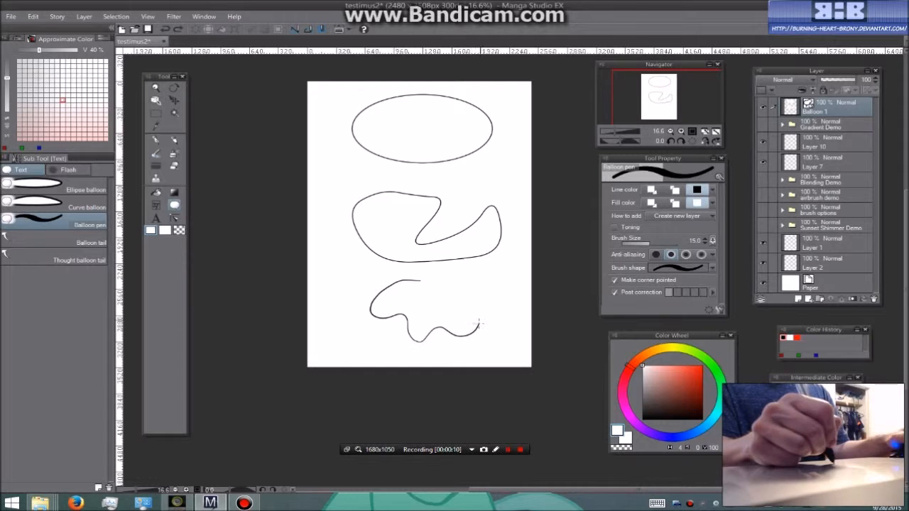
left_click_drag(424, 276, 421, 280)
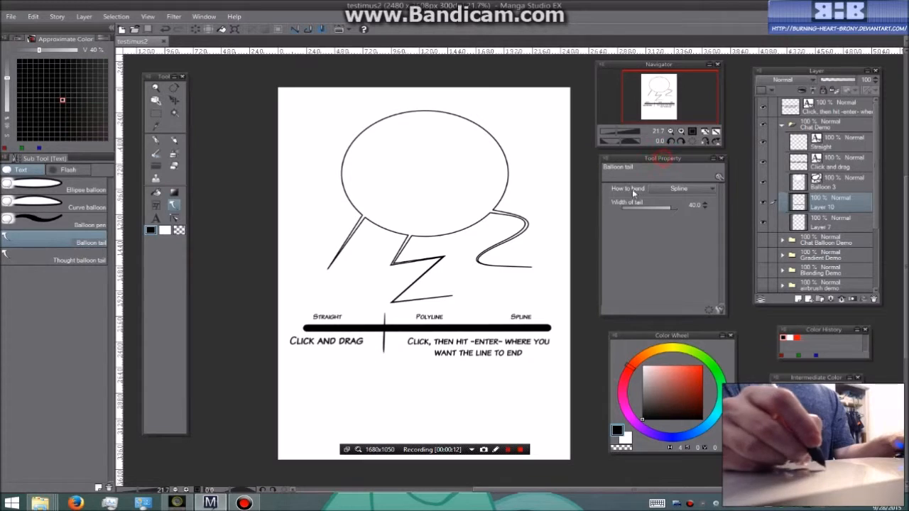
Set the balloon tail's bend mode to Straight line and draw a short diagonal tail below the "Click and drag" caption
left_click(713, 190)
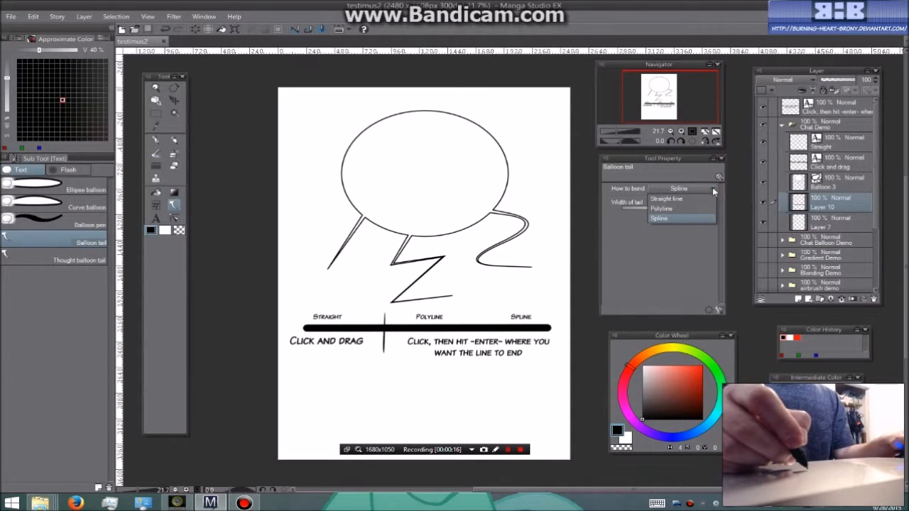
left_click(714, 192)
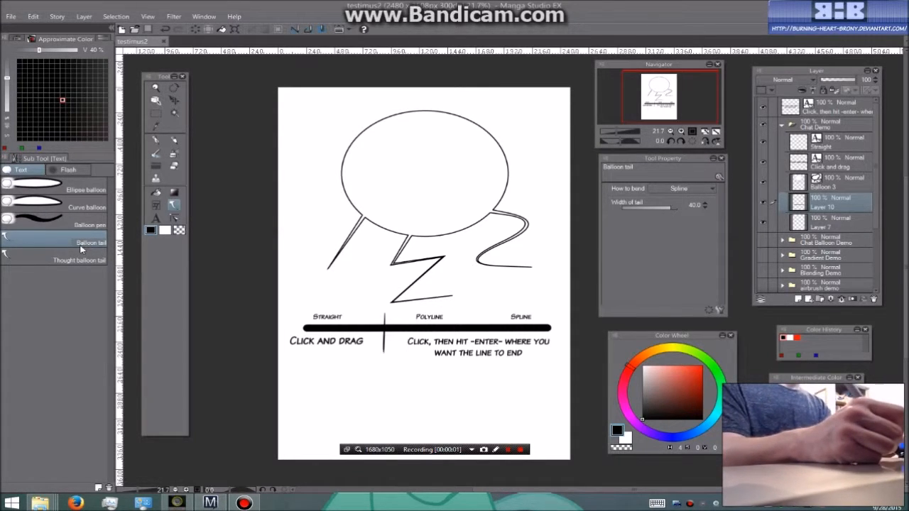
left_click(707, 191)
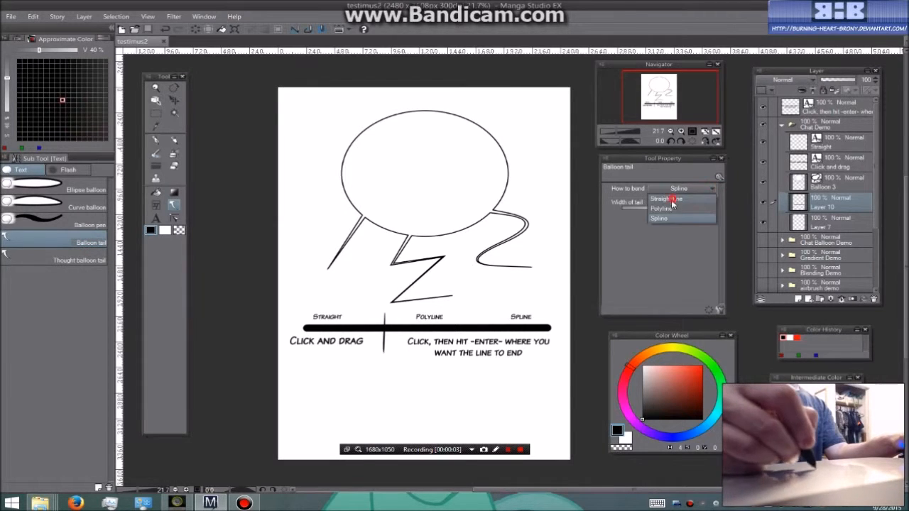
left_click(671, 198)
left_click_drag(357, 363, 324, 409)
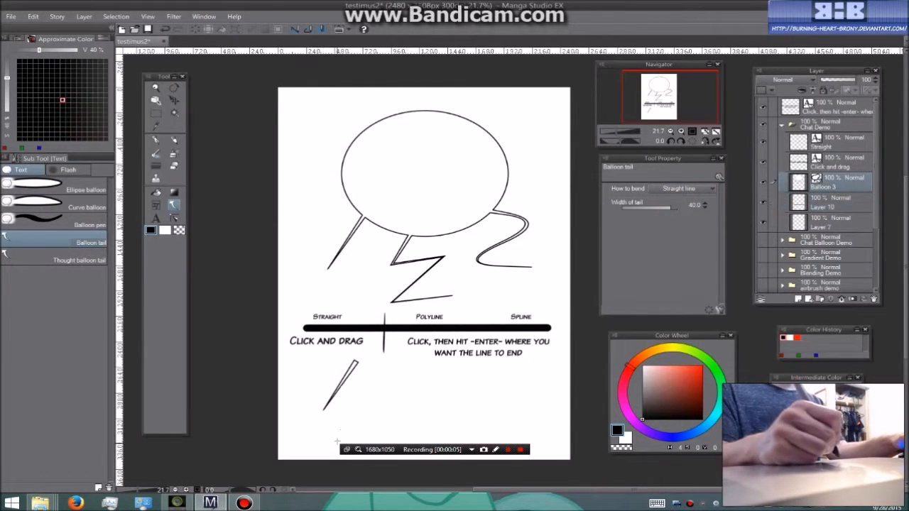
Set the balloon tail's bend mode to Polyline and draw a zigzag tail with five points beside the straight one
left_click(705, 190)
left_click(685, 207)
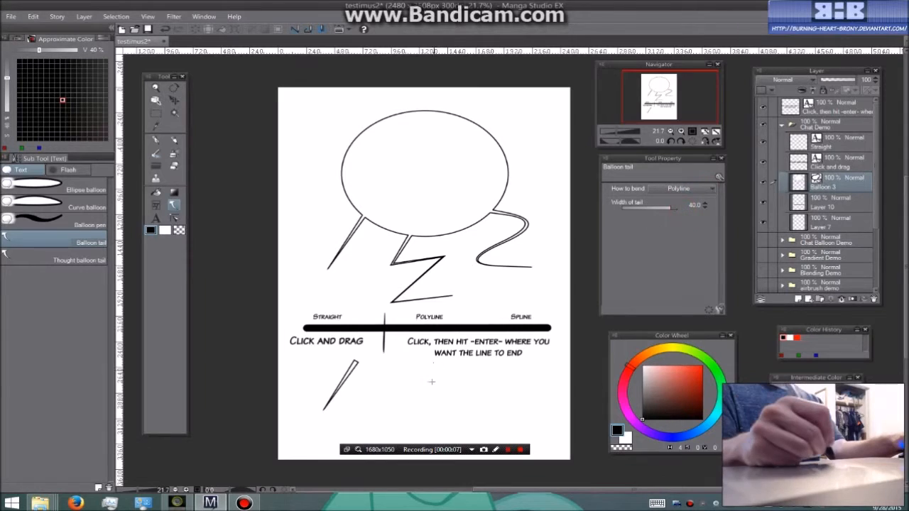
left_click(432, 367)
left_click(390, 387)
left_click(449, 390)
left_click(384, 410)
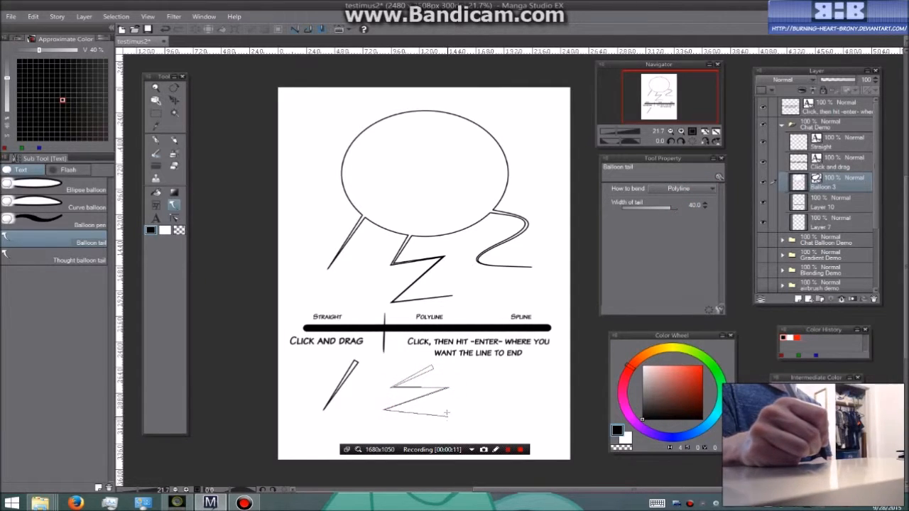
left_click(448, 413)
key("Return")
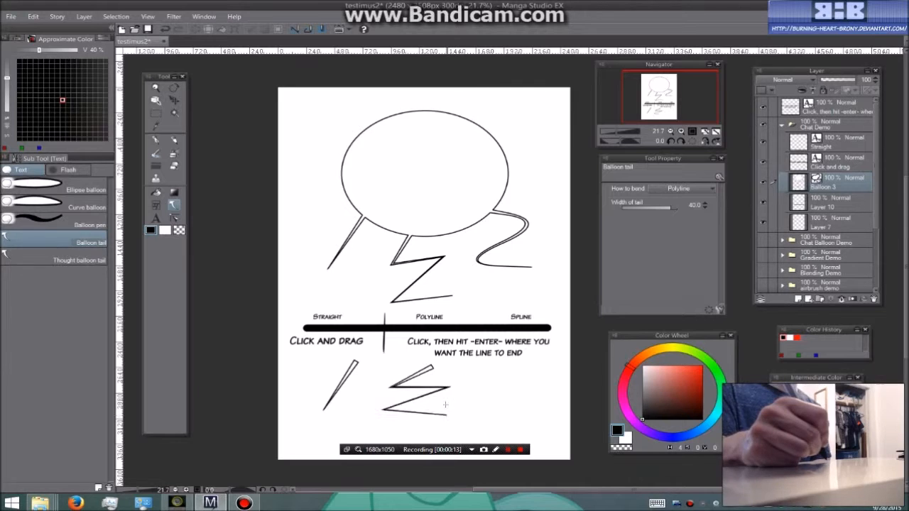
Set the balloon tail's bend mode to Spline and draw a curved S-shaped tail beside the zigzag one
left_click(678, 188)
left_click(670, 217)
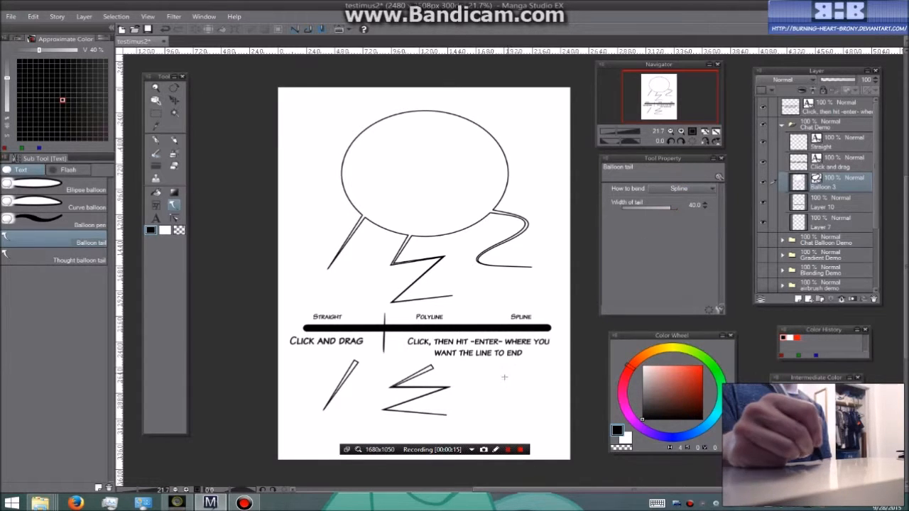
left_click(514, 365)
left_click(477, 384)
left_click(530, 385)
left_click(485, 410)
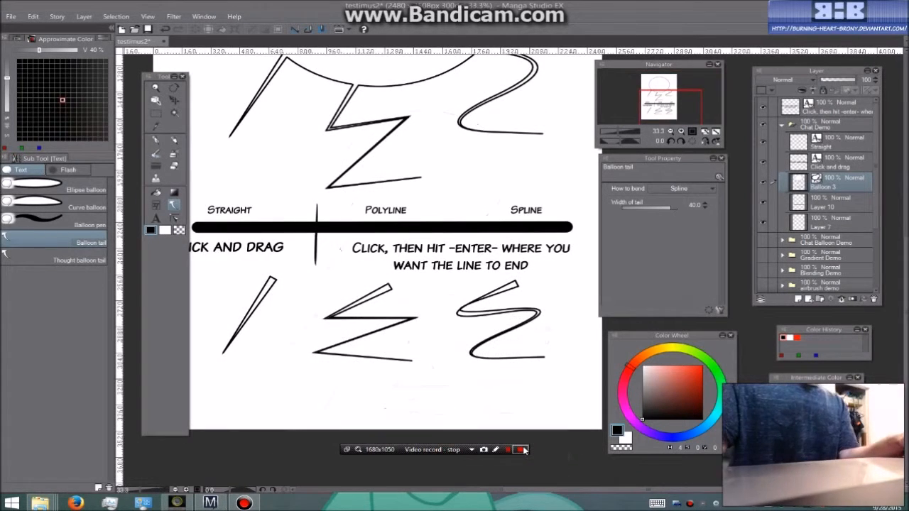
left_click(522, 449)
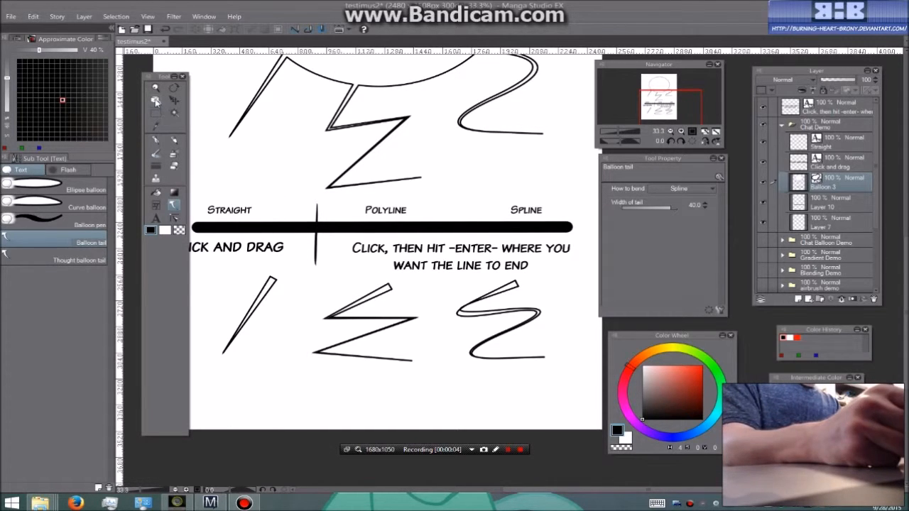
Select the lower spline tail with the Object tool and reshape it by moving control points at its wide end and bends
left_click(155, 101)
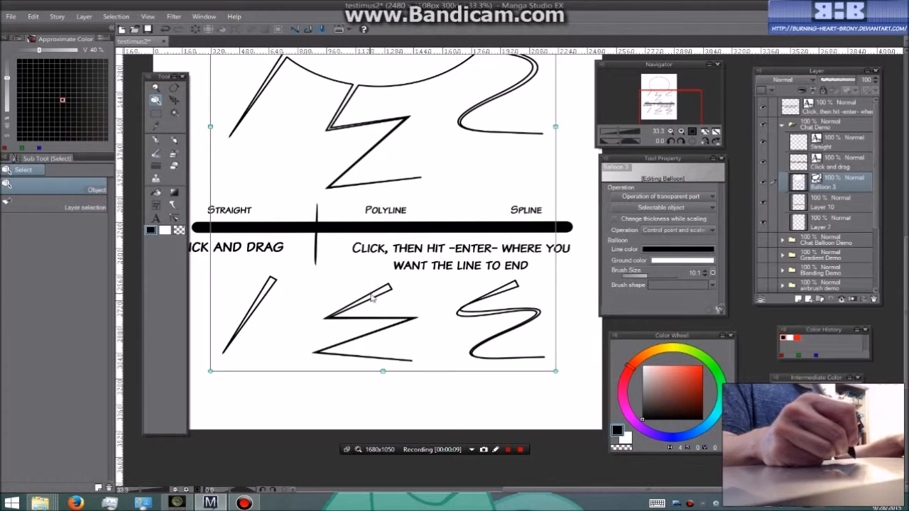
left_click(499, 297)
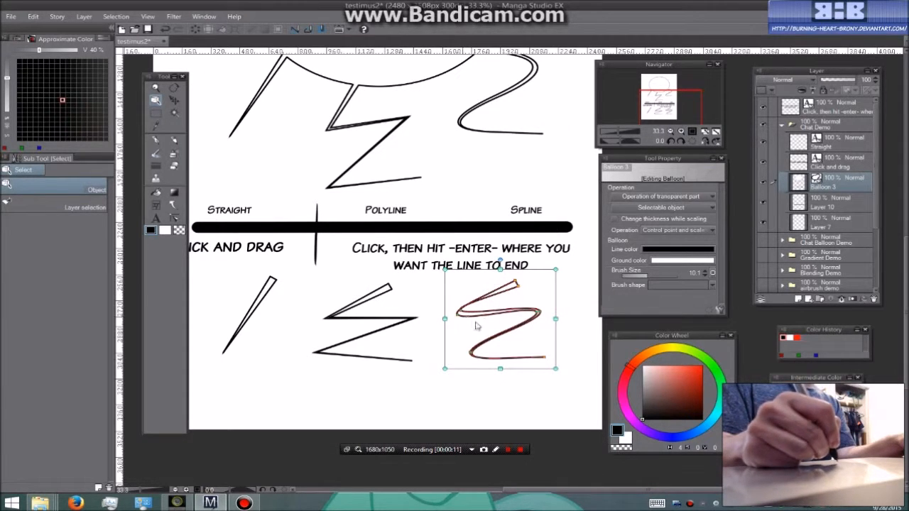
scroll(518, 329, "up", 3)
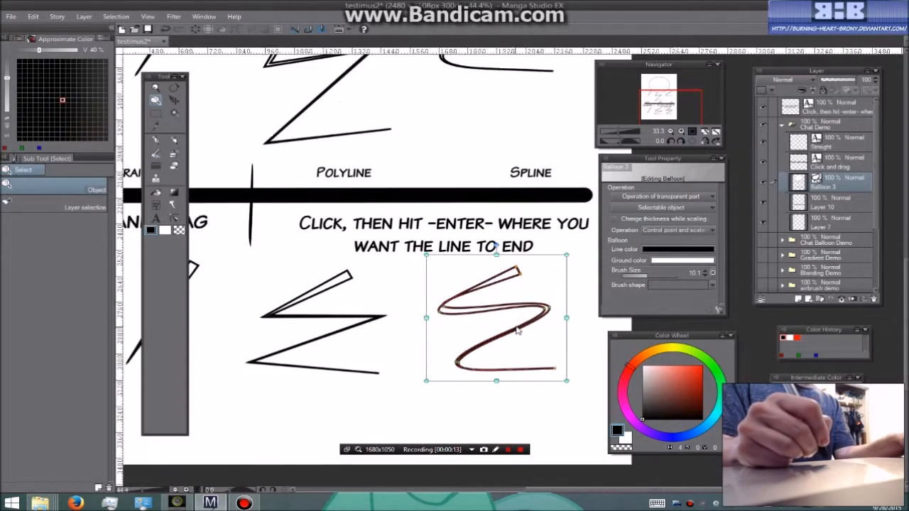
key("space")
left_click_drag(592, 329, 498, 316)
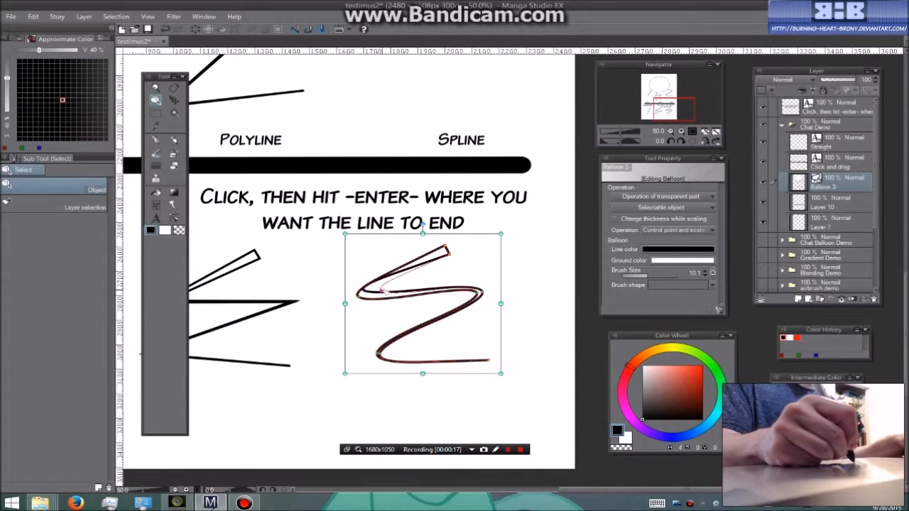
left_click_drag(446, 246, 436, 240)
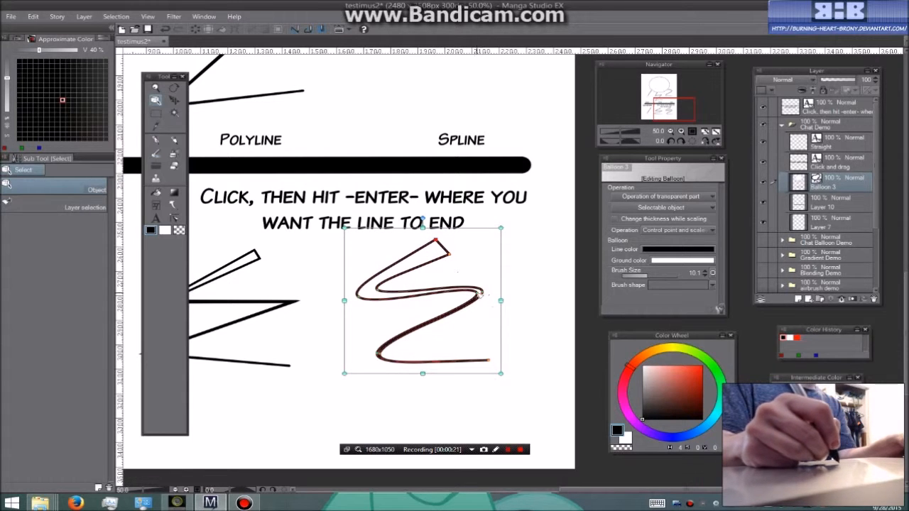
left_click_drag(381, 353, 394, 350)
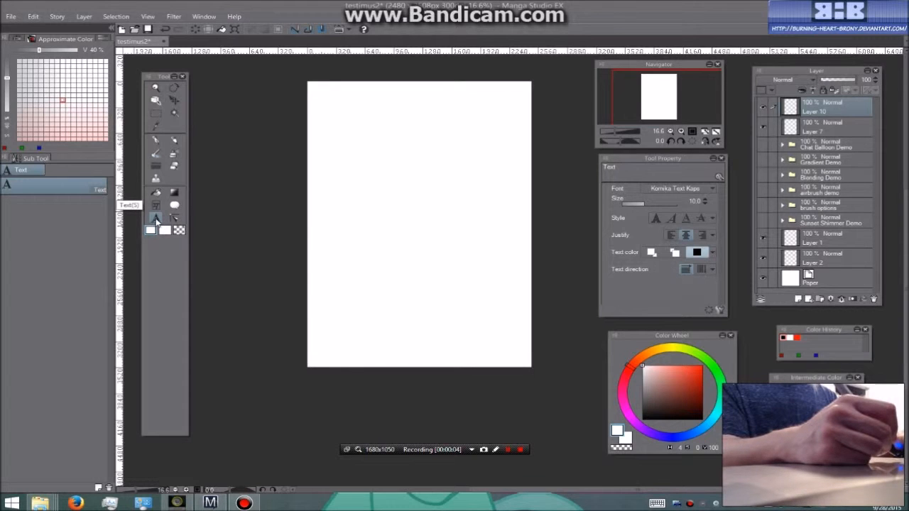
Add the text "Hello Interwebs!" in the upper part of the page with the Text tool, then make Layer 10 active
left_click(157, 220)
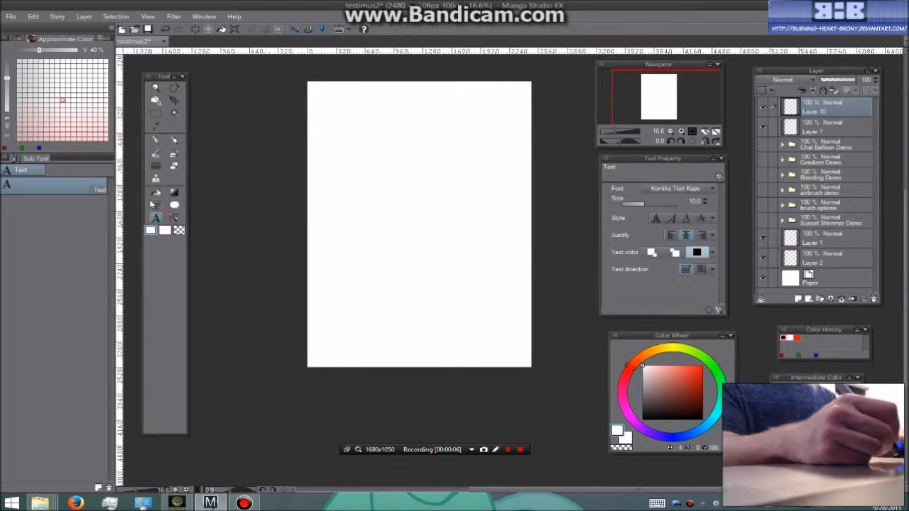
left_click(376, 197)
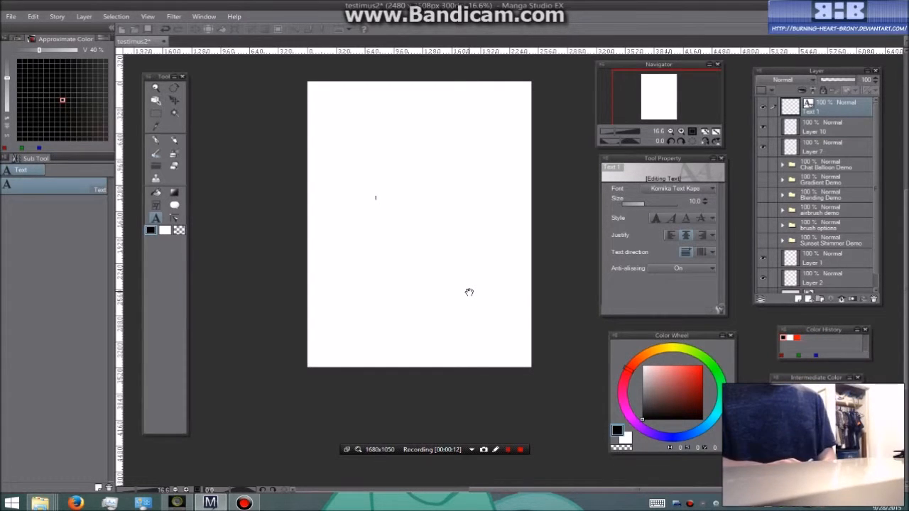
type("Hello")
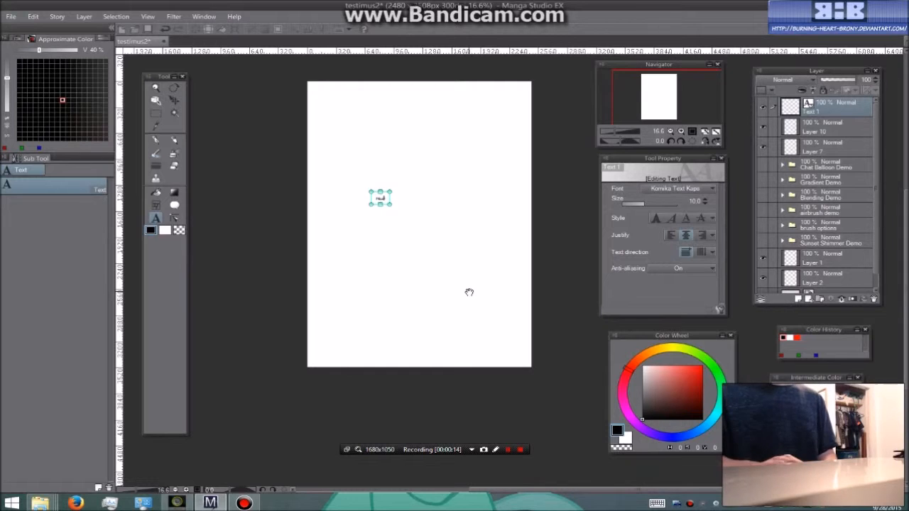
type(" interwebs")
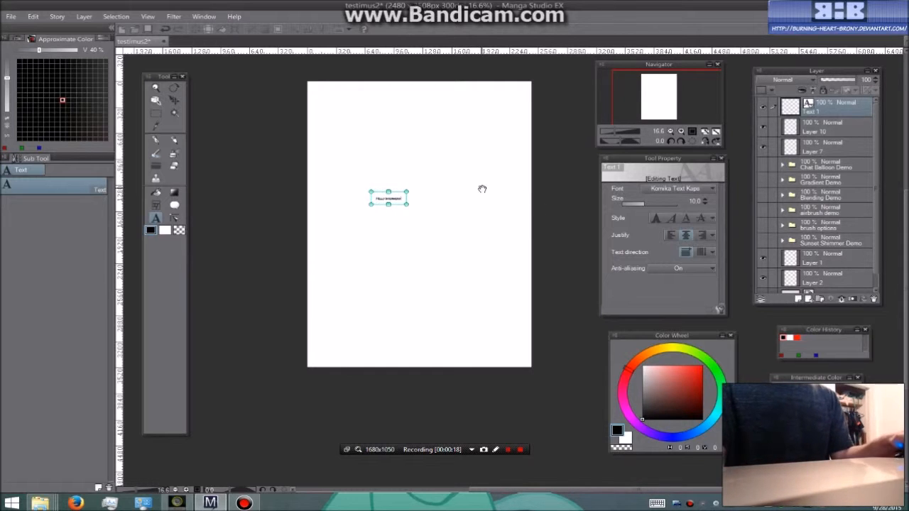
left_click(790, 127)
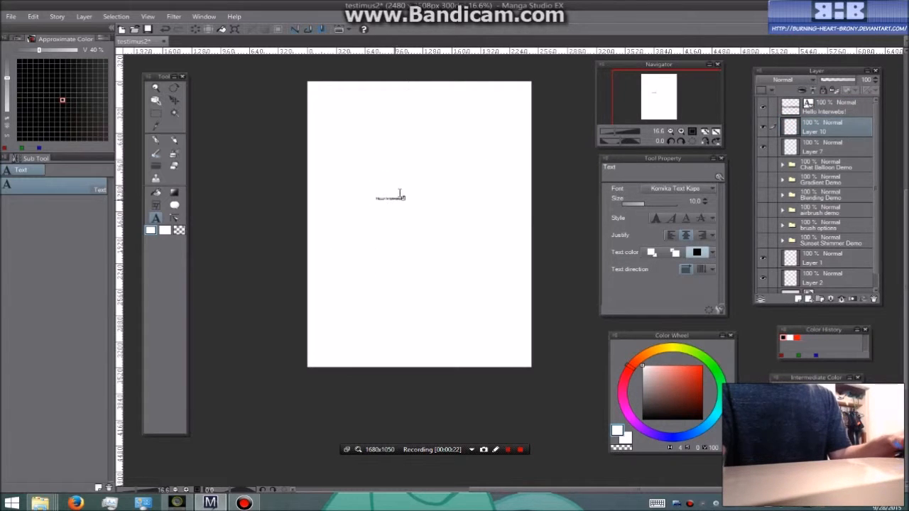
Activate the "Hello Interwebs!" text layer and enlarge the text on the page by its upper-right corner handle
scroll(399, 193, "up", 2)
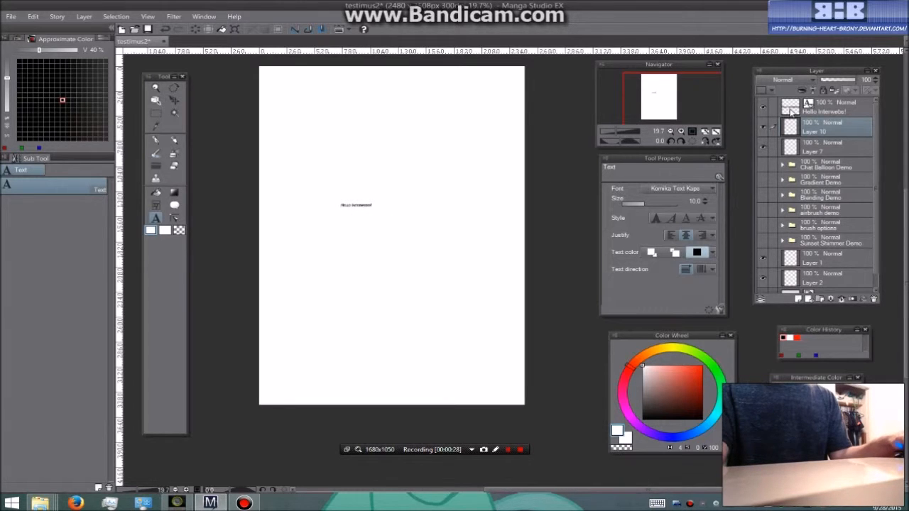
left_click(827, 107)
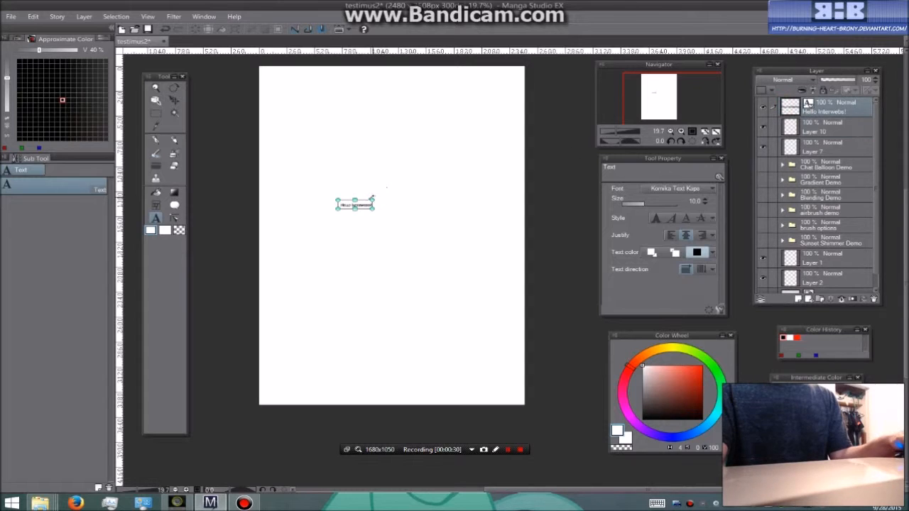
left_click_drag(372, 200, 437, 171)
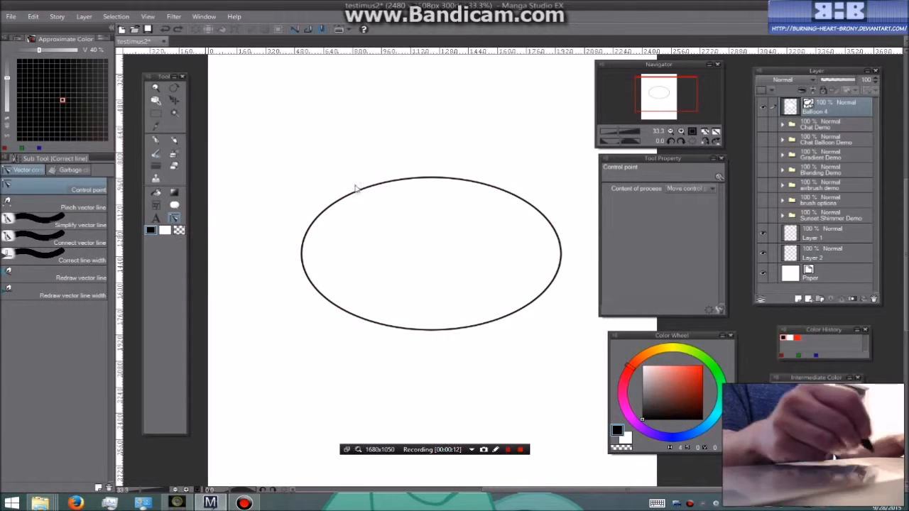
Reshape the upper-left outline of the oval balloon into jagged peaks with the Control point tool, sharpening the corners between them
left_click_drag(349, 198, 414, 198)
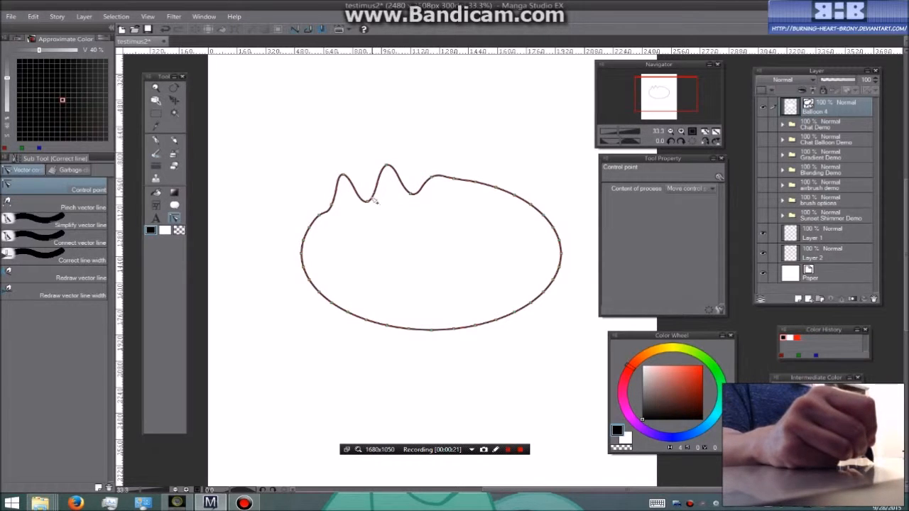
left_click_drag(372, 198, 372, 200)
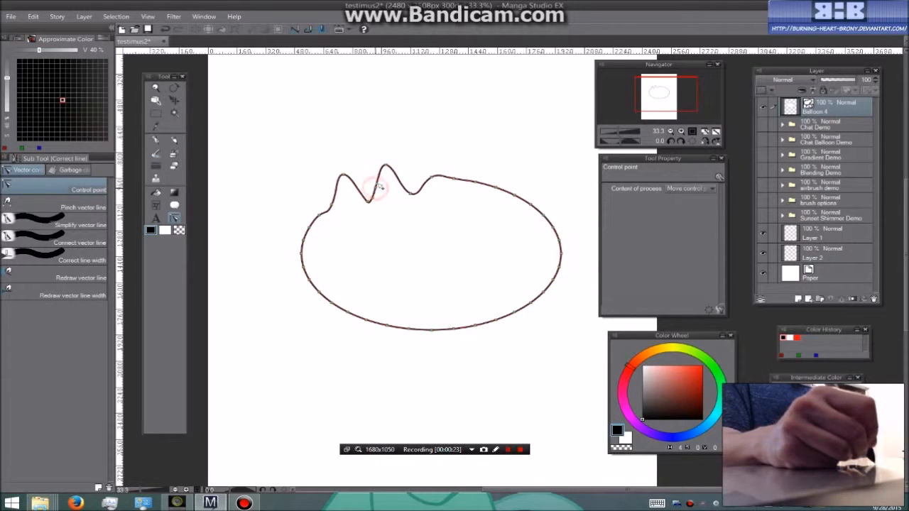
left_click_drag(380, 168, 382, 171)
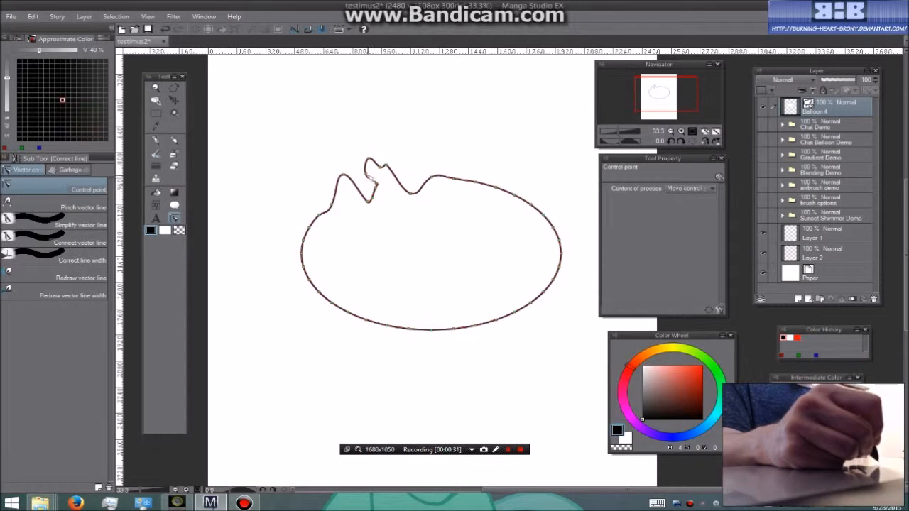
left_click_drag(369, 174, 375, 193)
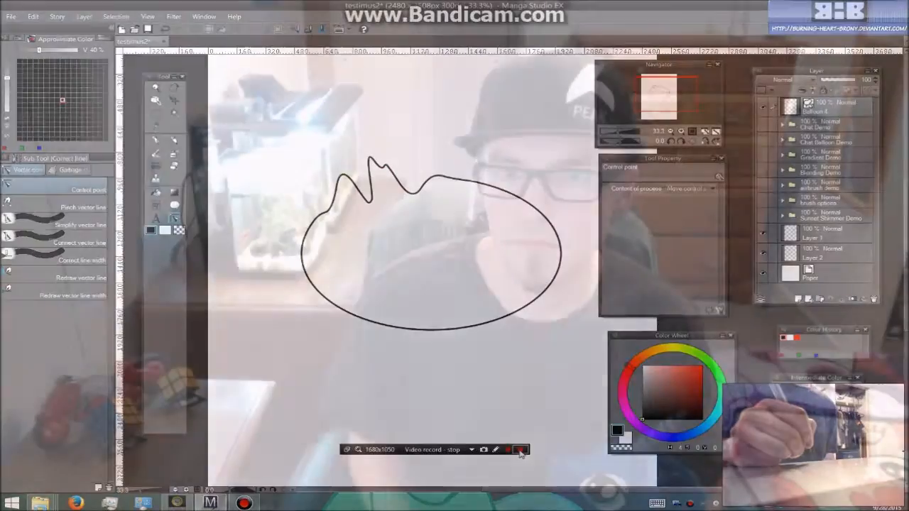